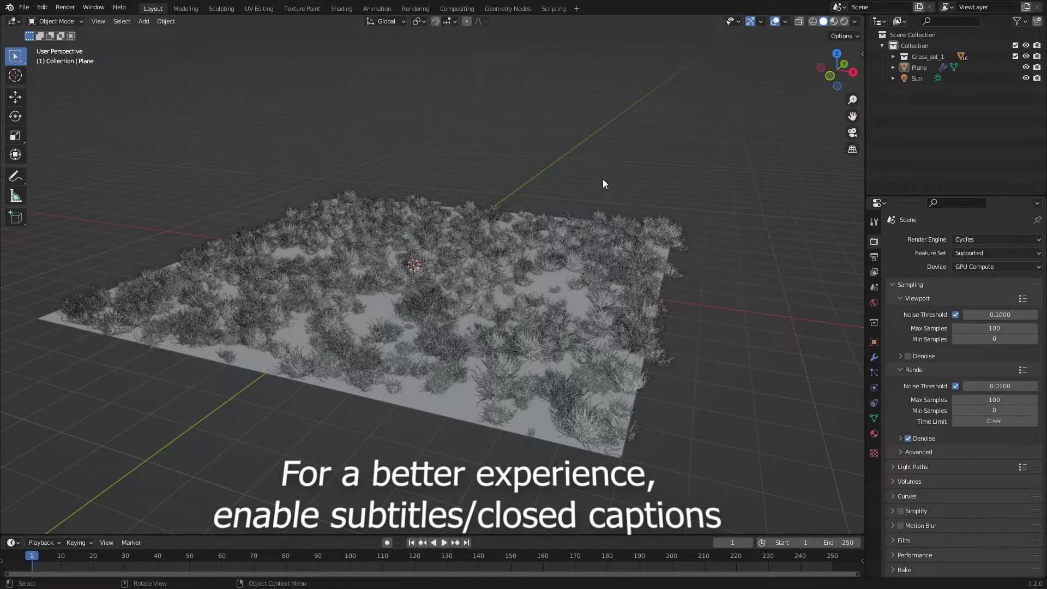
- Lower the plane's particle Emission Number from 22000 to 2200, leaving sparse grass tufts
{"action": "left_click", "coordinate": [544, 293]}
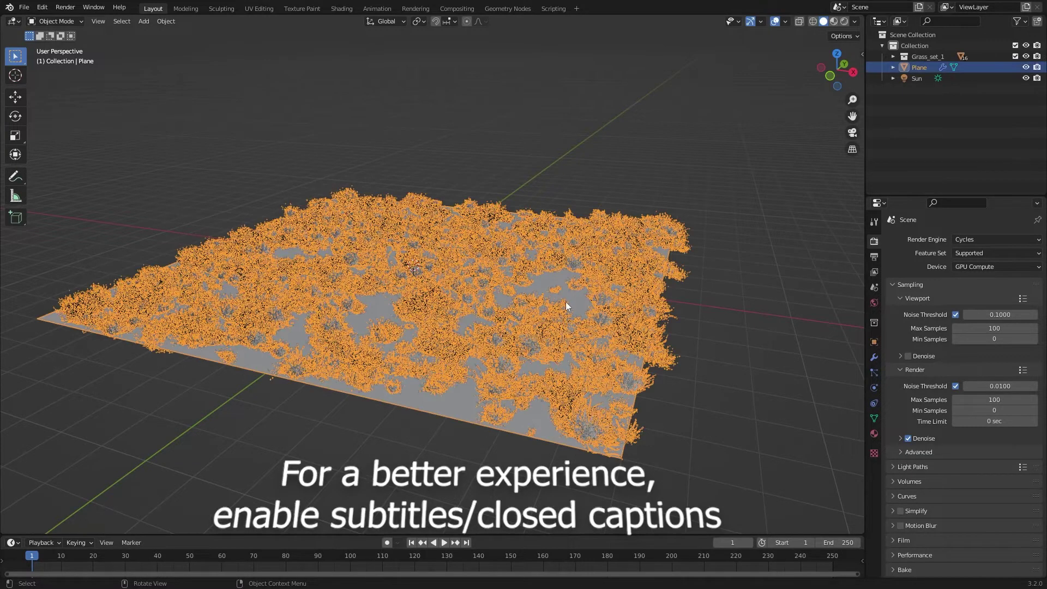
{"action": "left_click", "coordinate": [731, 310]}
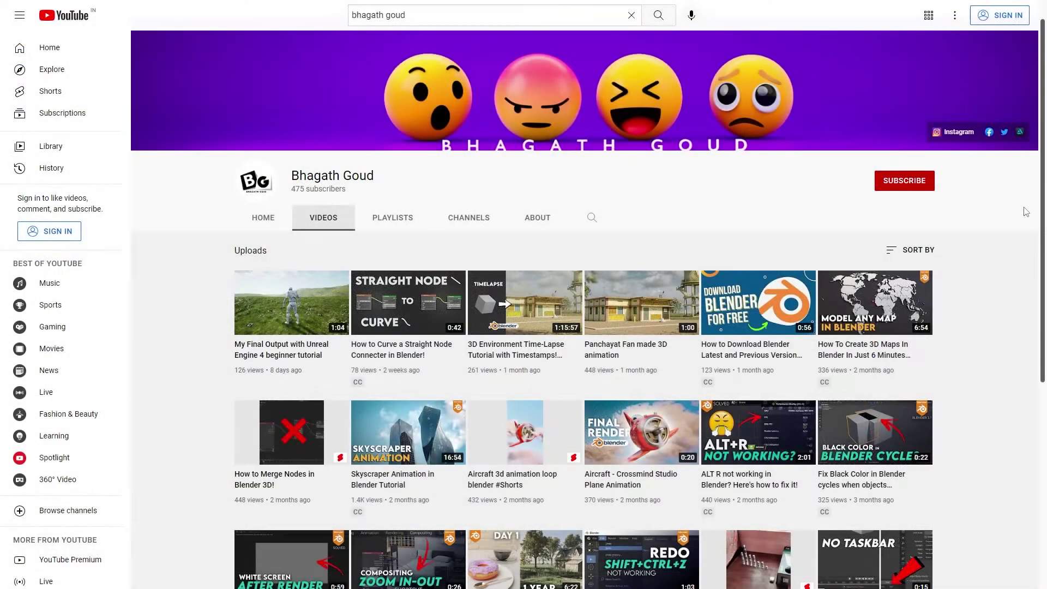
{"action": "scroll", "coordinate": [1024, 212], "scroll_direction": "down", "scroll_amount": 1}
{"action": "scroll", "coordinate": [1025, 212], "scroll_direction": "down", "scroll_amount": 1}
{"action": "scroll", "coordinate": [1025, 212], "scroll_direction": "down", "scroll_amount": 1}
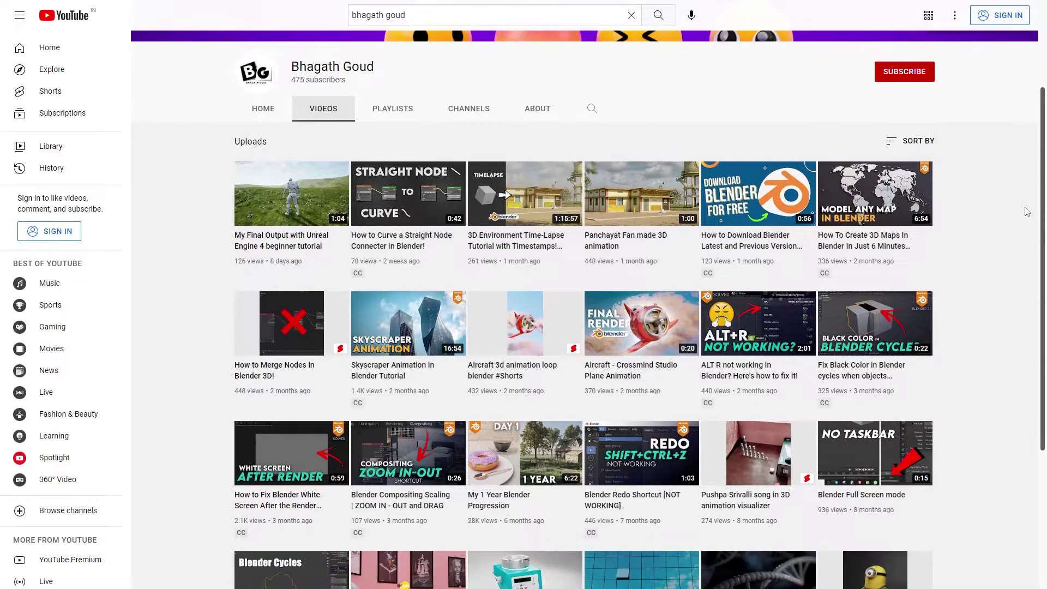
{"action": "scroll", "coordinate": [1027, 211], "scroll_direction": "down", "scroll_amount": 1}
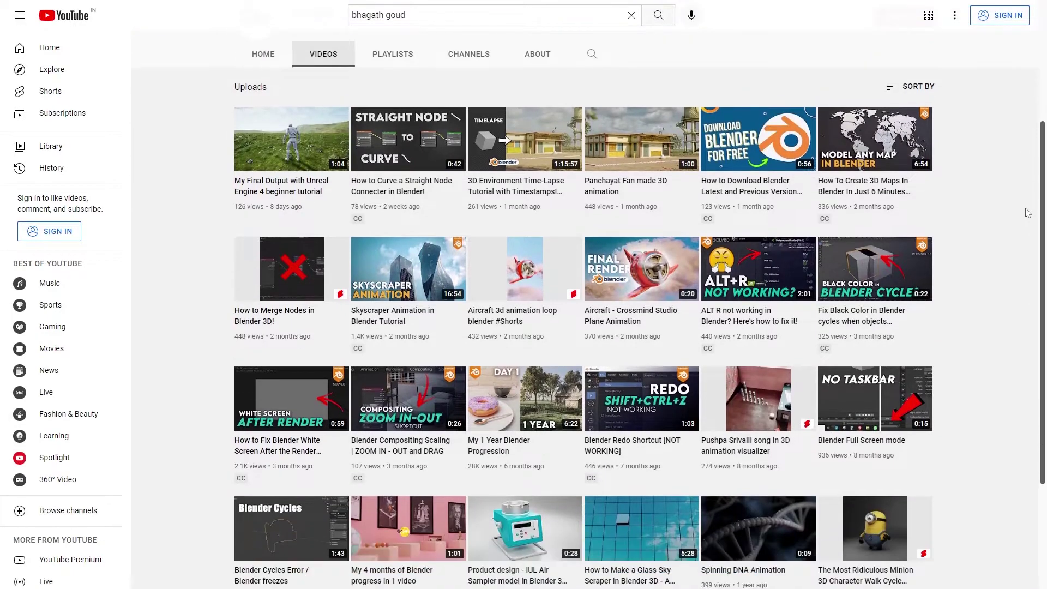
{"action": "scroll", "coordinate": [1026, 212], "scroll_direction": "down", "scroll_amount": 2}
{"action": "scroll", "coordinate": [1026, 212], "scroll_direction": "down", "scroll_amount": 1}
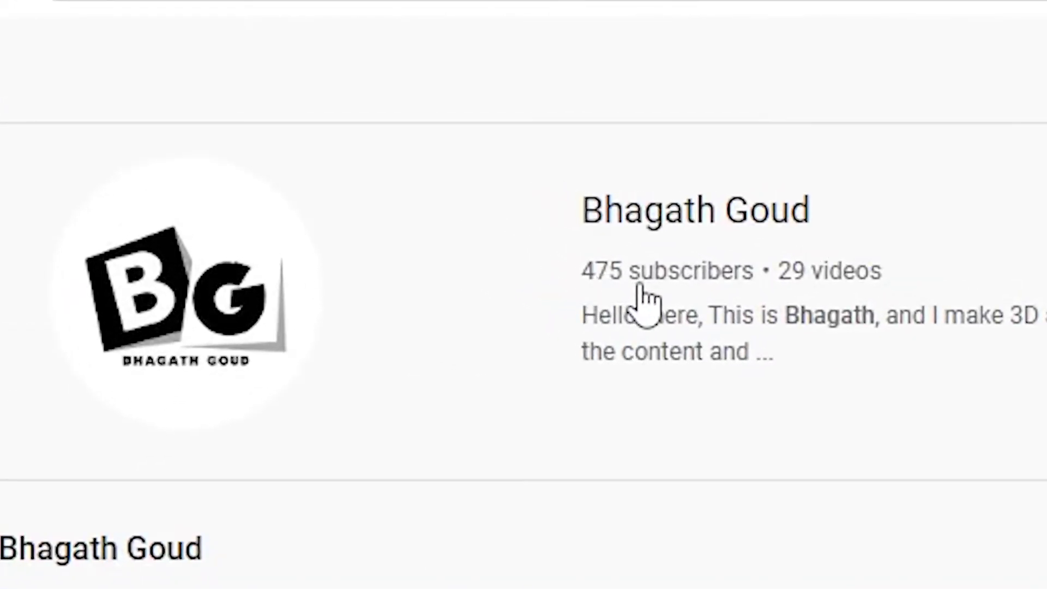
{"action": "scroll", "coordinate": [1026, 212], "scroll_direction": "up", "scroll_amount": 1}
{"action": "scroll", "coordinate": [1027, 212], "scroll_direction": "up", "scroll_amount": 1}
{"action": "scroll", "coordinate": [1027, 211], "scroll_direction": "up", "scroll_amount": 1}
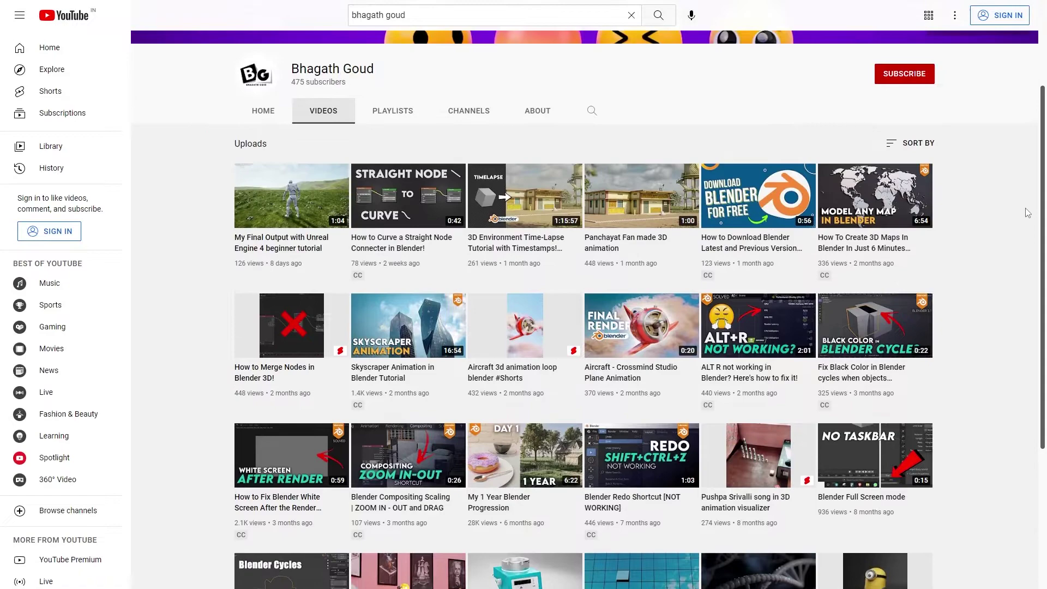
{"action": "scroll", "coordinate": [1027, 211], "scroll_direction": "up", "scroll_amount": 1}
{"action": "scroll", "coordinate": [1027, 212], "scroll_direction": "up", "scroll_amount": 1}
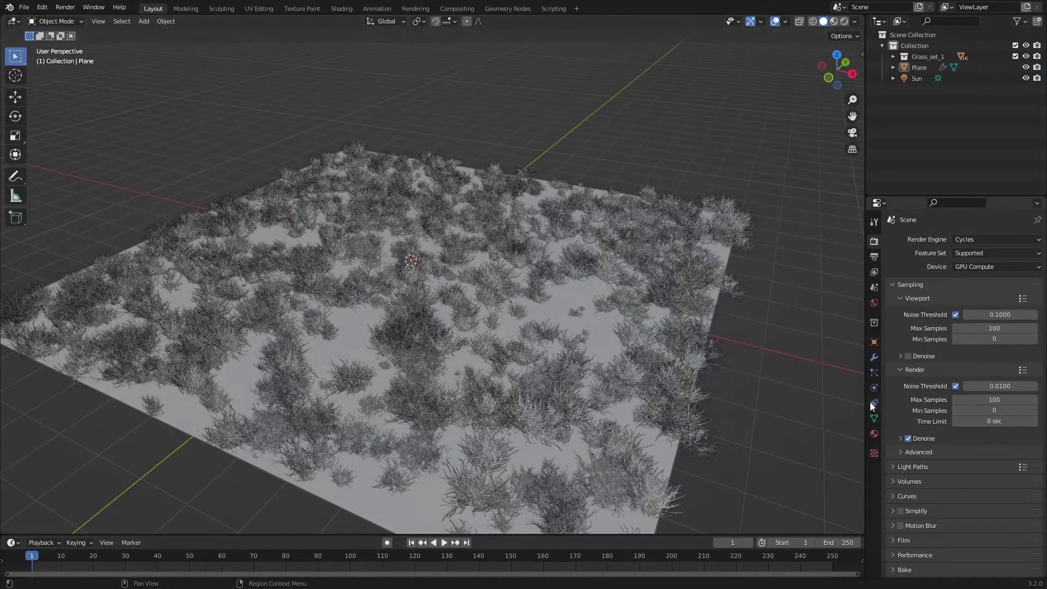
{"action": "left_click", "coordinate": [874, 373]}
{"action": "left_click", "coordinate": [999, 348]}
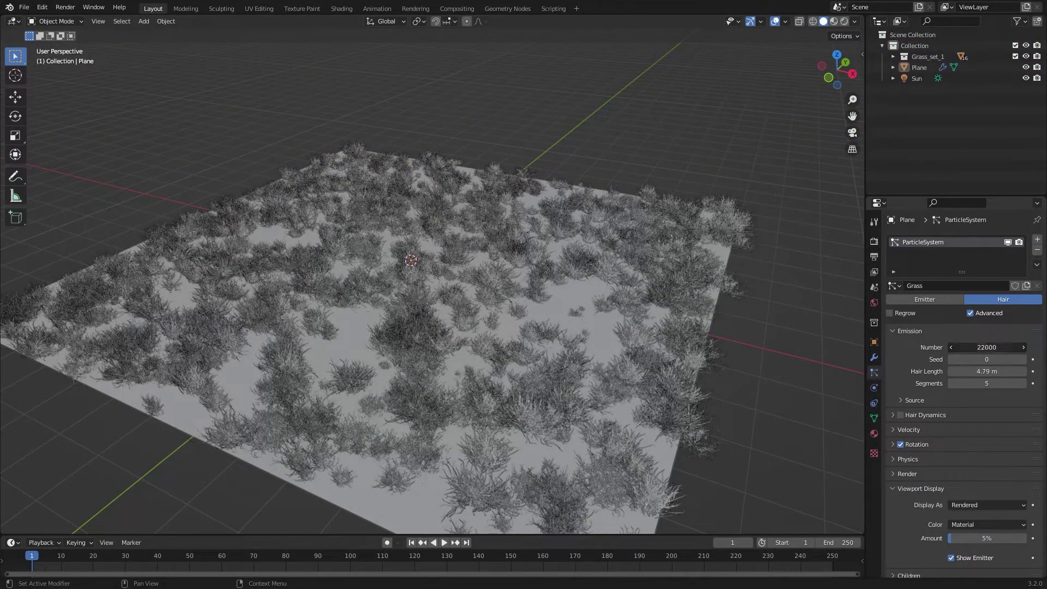
{"action": "key", "text": "BackSpace"}
{"action": "key", "text": "Return"}
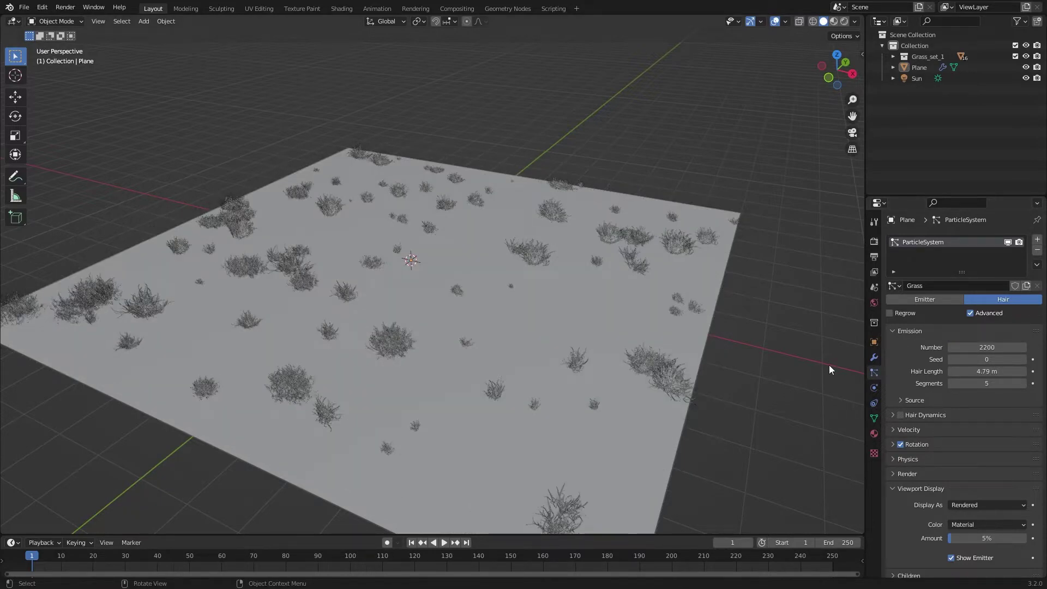
{"action": "middle_click_drag", "start_coordinate": [755, 443], "coordinate": [757, 431]}
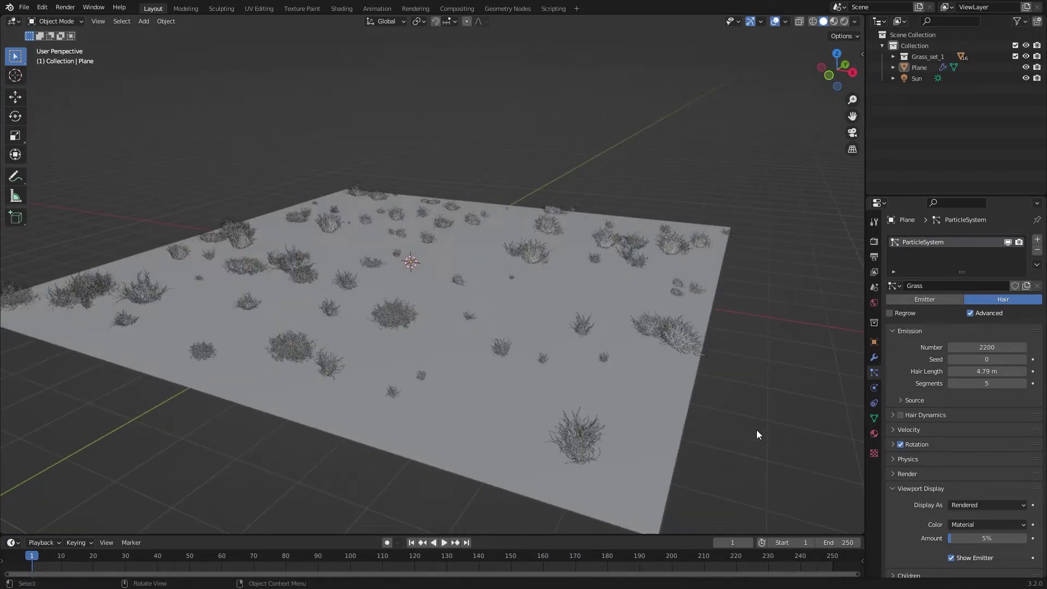
{"action": "left_click", "coordinate": [319, 263]}
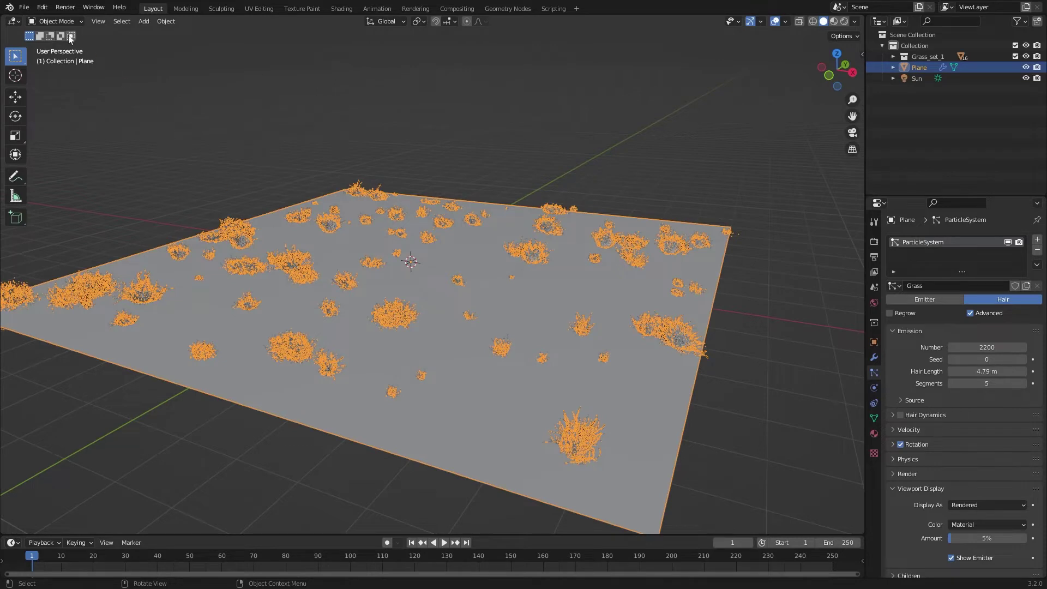
- Show the plane's ParticleSystem modifier in the Modifiers properties
{"action": "left_click", "coordinate": [873, 357]}
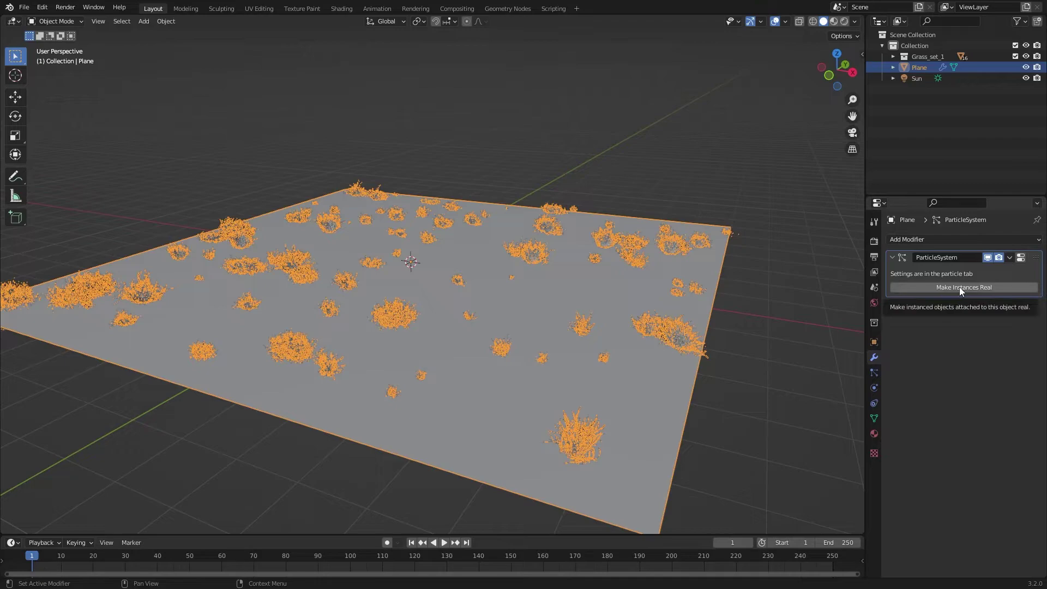
- Make the particle grass instances real and delete the ParticleSystem modifier from the plane
{"action": "left_click", "coordinate": [959, 287]}
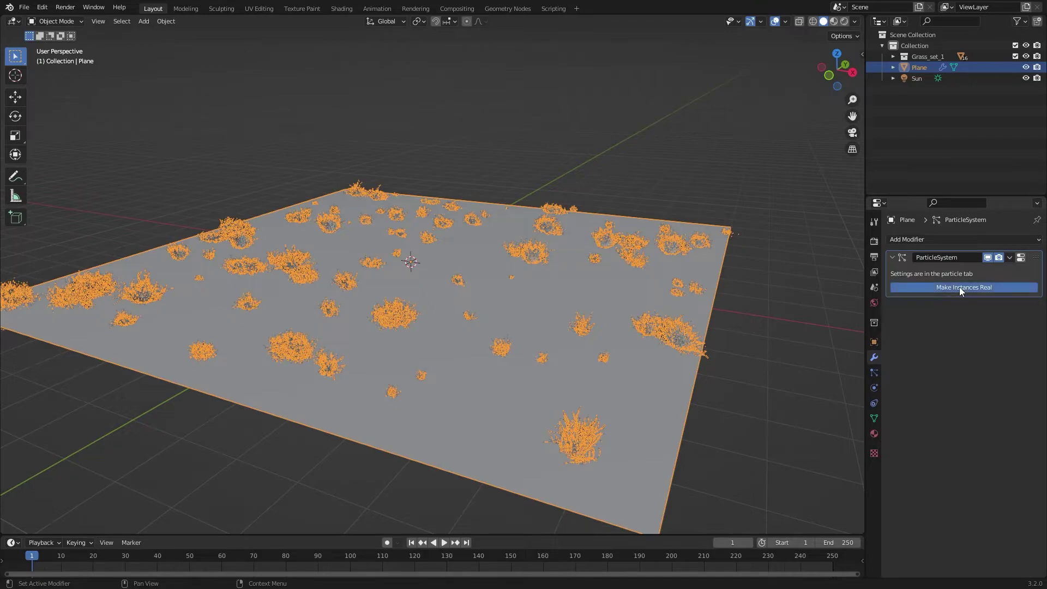
{"action": "left_click", "coordinate": [660, 380]}
{"action": "key", "text": "g"}
{"action": "key", "text": "Escape"}
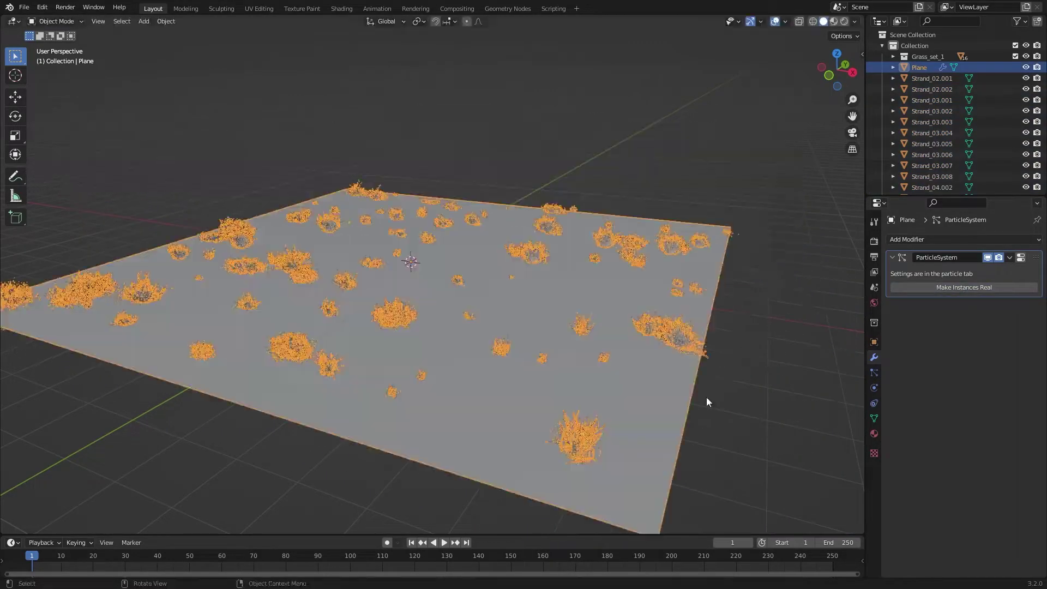
{"action": "left_click", "coordinate": [989, 258]}
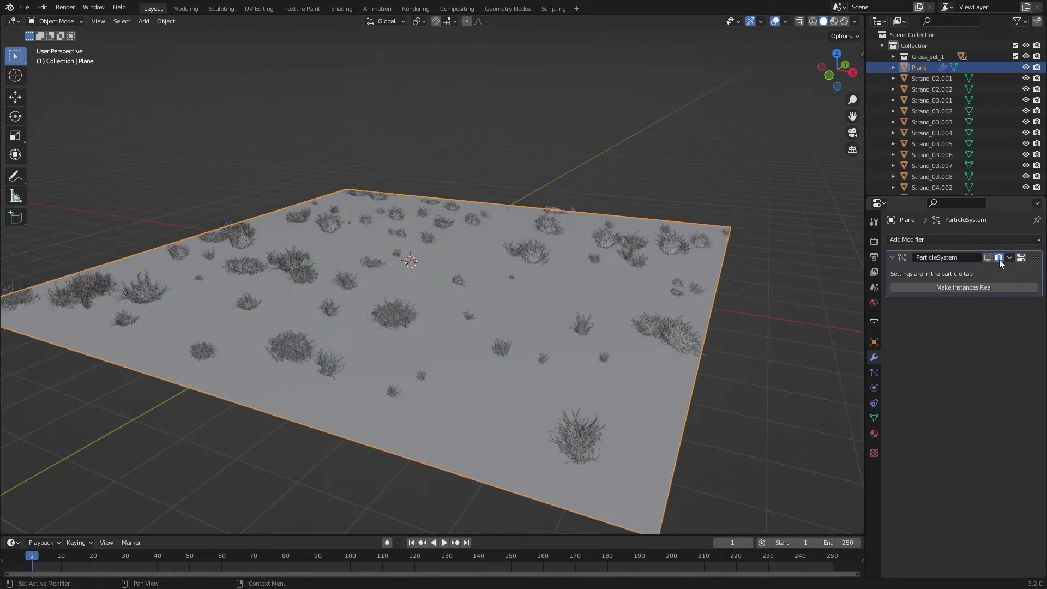
{"action": "double_click", "coordinate": [950, 258]}
{"action": "key", "text": "ctrl+x"}
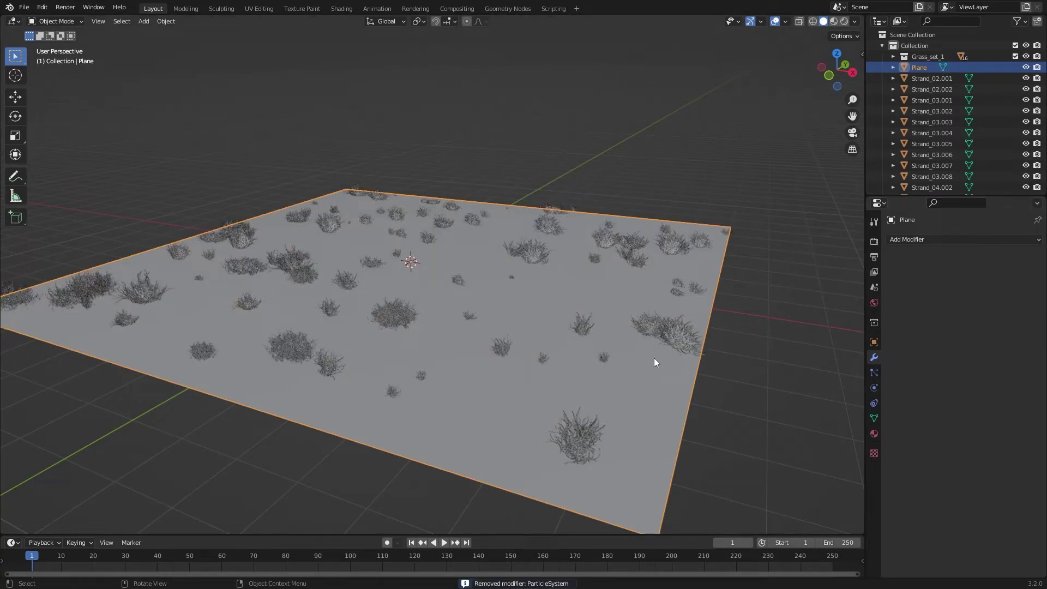
- Check several individual grass clumps across the plane by selecting them one by one
{"action": "left_click", "coordinate": [672, 335]}
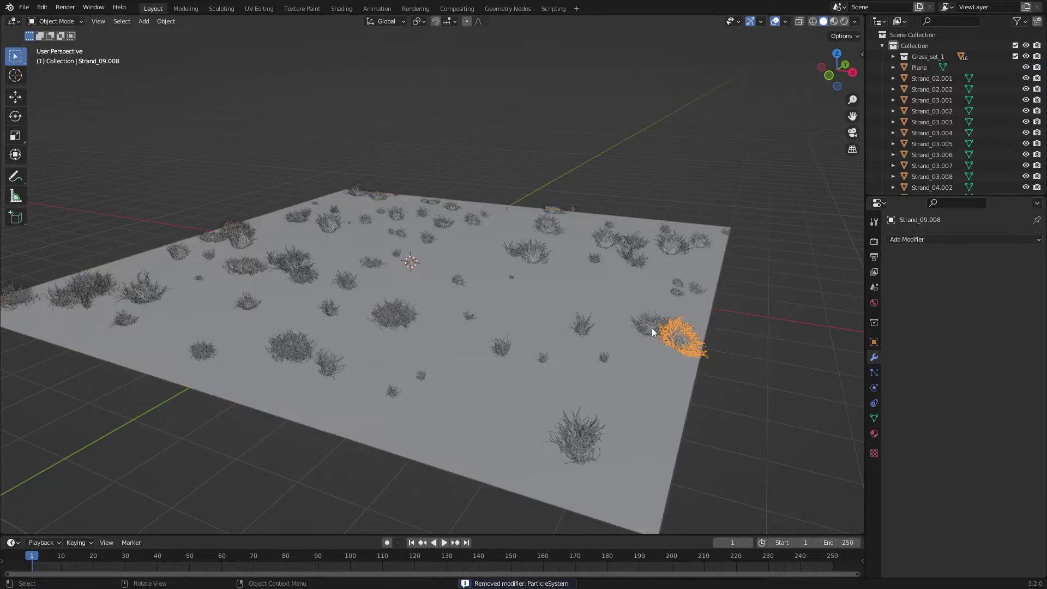
{"action": "left_click", "coordinate": [651, 328]}
{"action": "left_click", "coordinate": [634, 258]}
{"action": "left_click", "coordinate": [532, 250]}
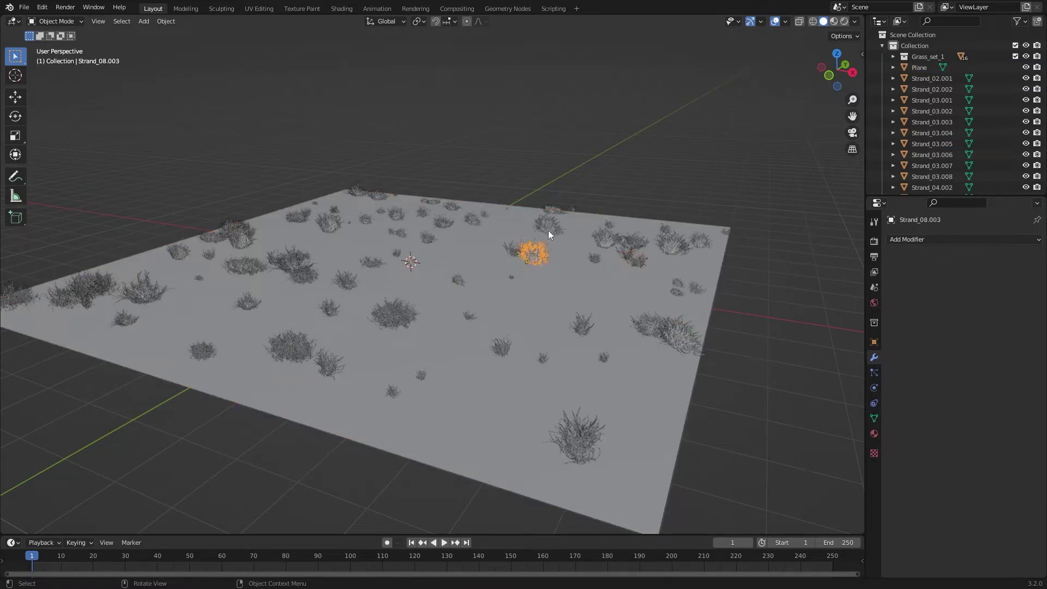
{"action": "left_click", "coordinate": [547, 228]}
{"action": "scroll", "coordinate": [593, 259], "scroll_direction": "down", "scroll_amount": 4}
{"action": "scroll", "coordinate": [591, 351], "scroll_direction": "down", "scroll_amount": 2}
- Box-select the plane with all grass clumps and start an FBX export, then back out of it
{"action": "left_click_drag", "start_coordinate": [214, 151], "coordinate": [608, 382]}
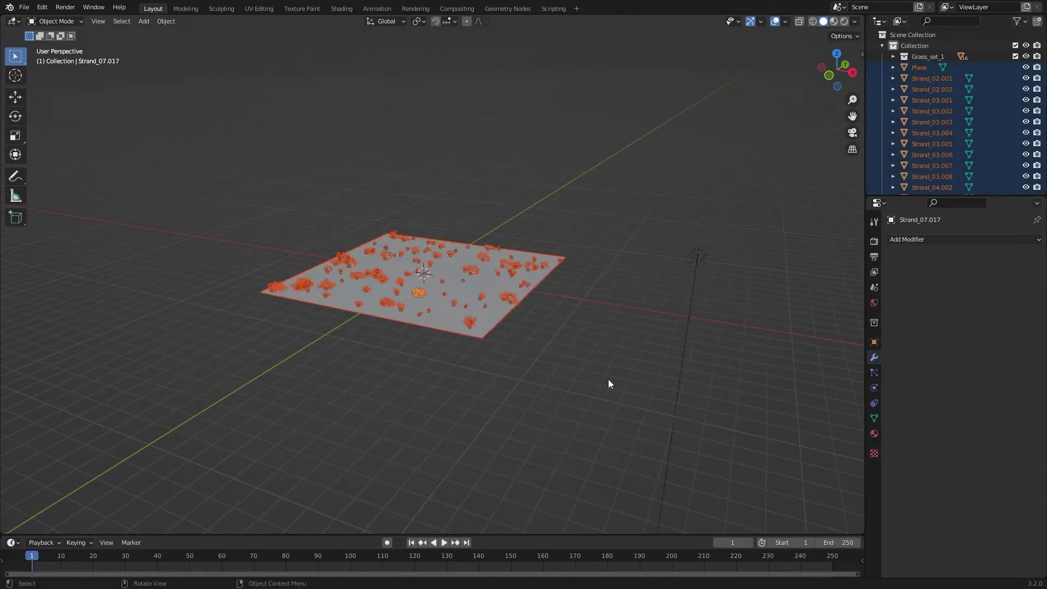
{"action": "left_click", "coordinate": [24, 6]}
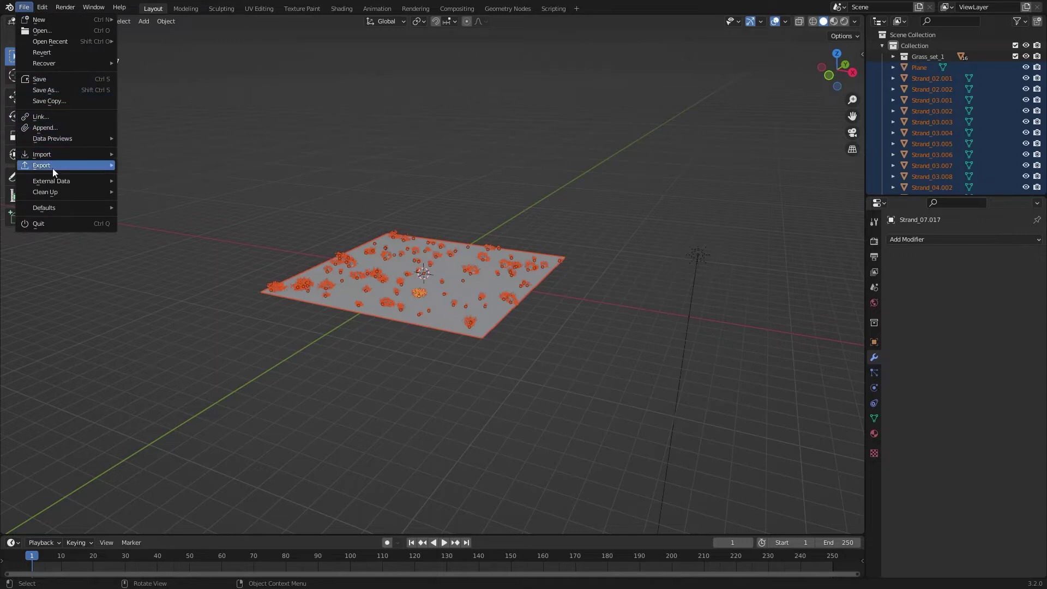
{"action": "mouse_move", "coordinate": [42, 165]}
{"action": "left_click", "coordinate": [160, 263]}
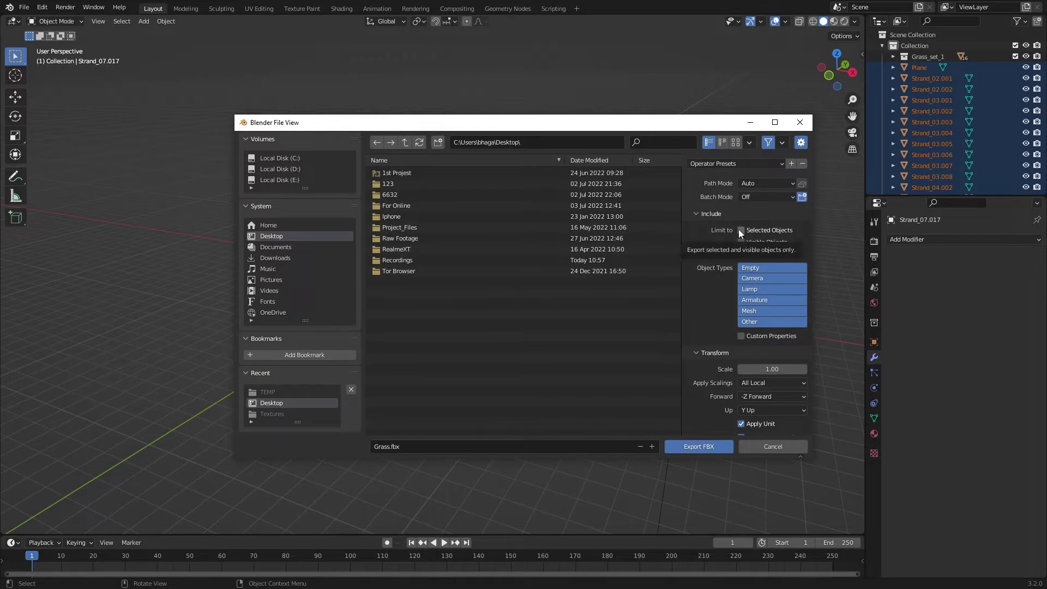
{"action": "left_click", "coordinate": [800, 122]}
{"action": "middle_click_drag", "start_coordinate": [662, 264], "coordinate": [745, 147]}
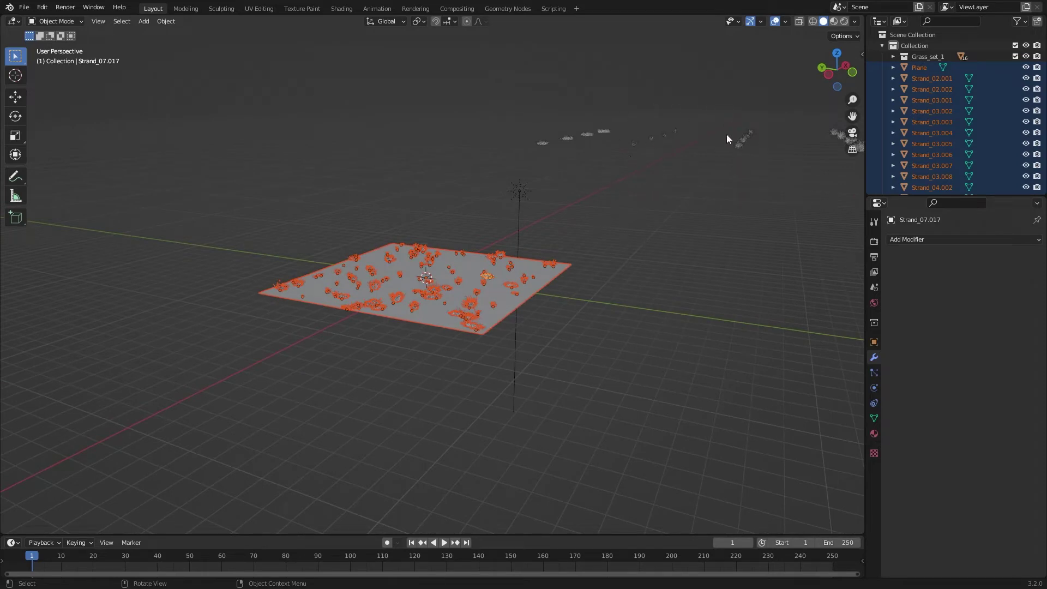
- Export the selection as Grass.fbx into the 123 folder on the Desktop
{"action": "left_click", "coordinate": [25, 7]}
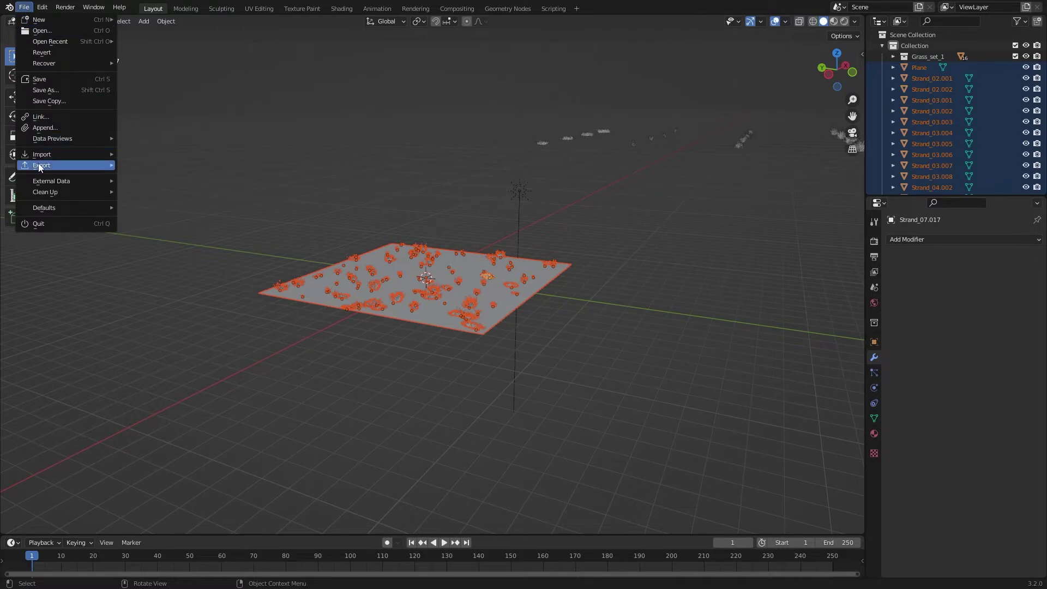
{"action": "mouse_move", "coordinate": [41, 165]}
{"action": "left_click", "coordinate": [147, 251]}
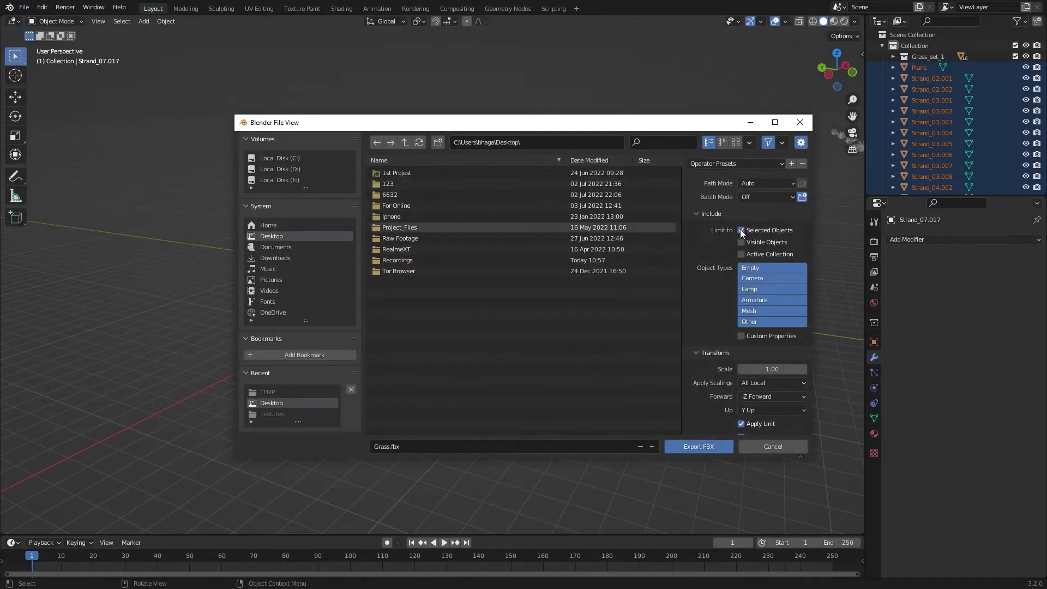
{"action": "left_click", "coordinate": [384, 185]}
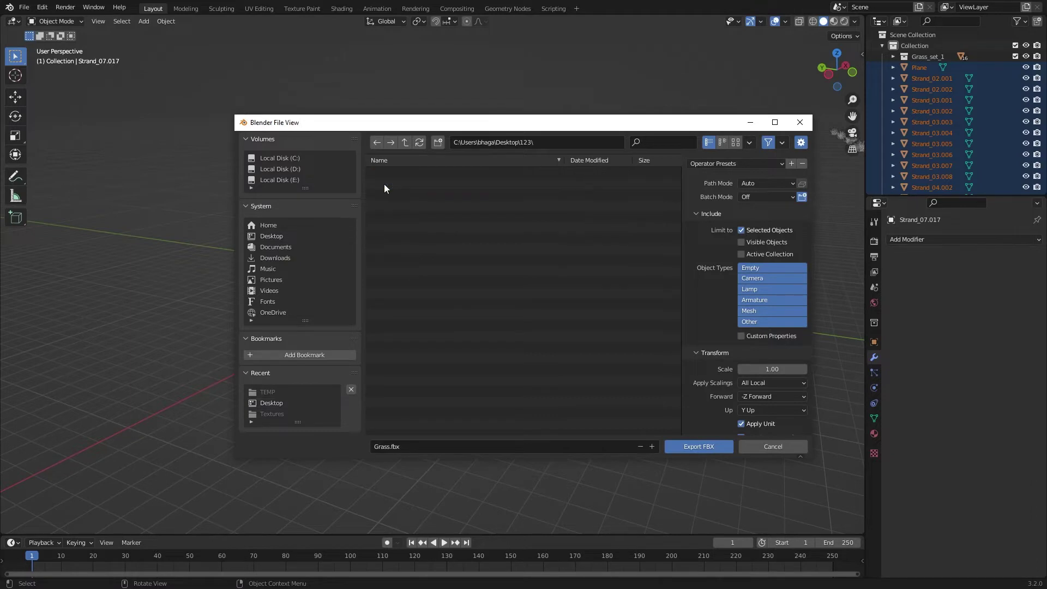
{"action": "left_click", "coordinate": [679, 446]}
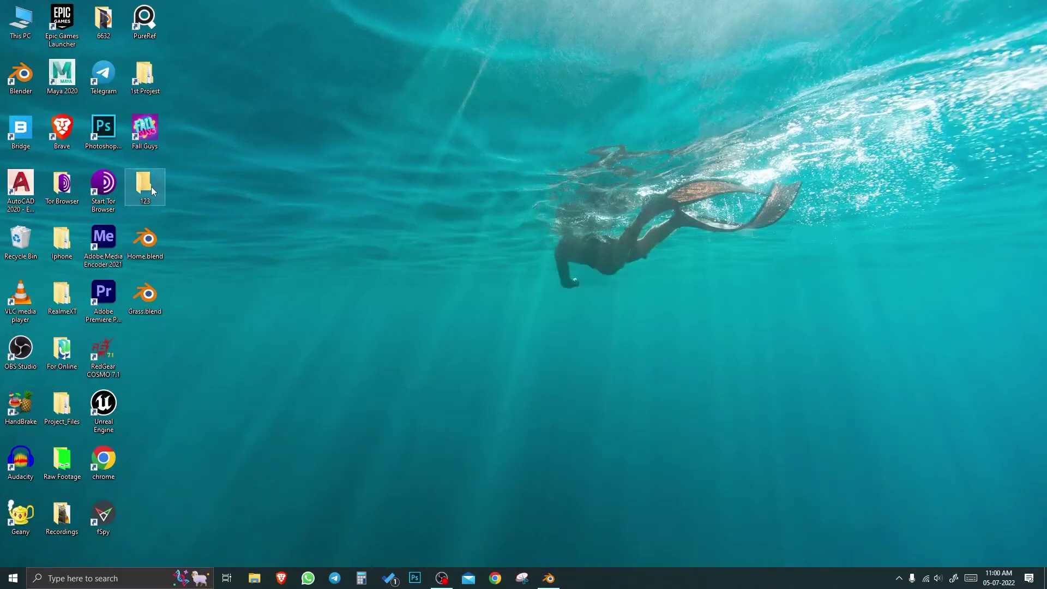
- View Grass.fbx from the 123 folder in 3D Viewer, orbit it, then close the viewer and return to the desktop
{"action": "double_click", "coordinate": [151, 186]}
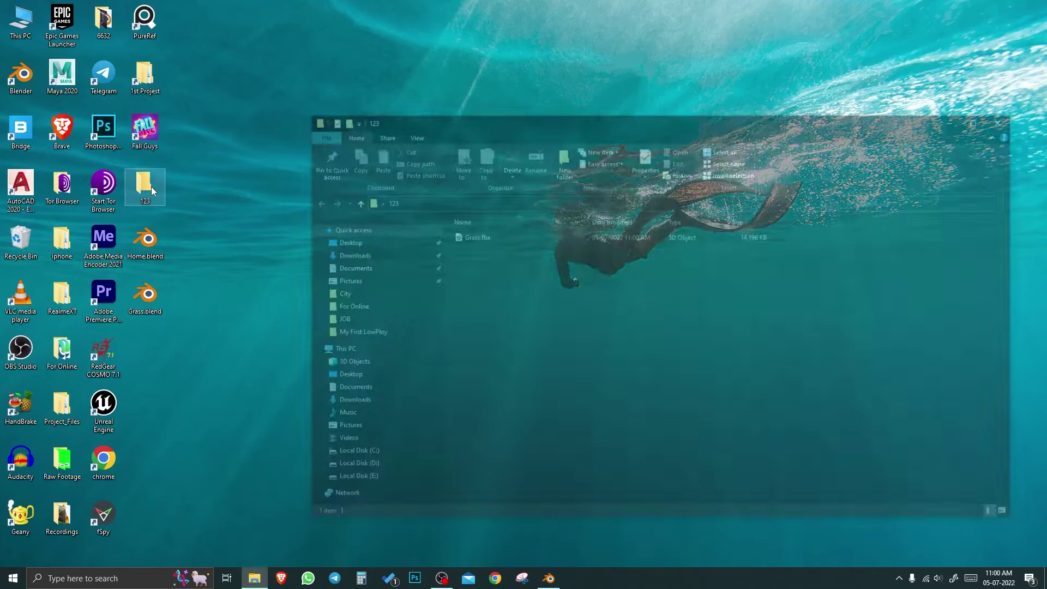
{"action": "double_click", "coordinate": [517, 237]}
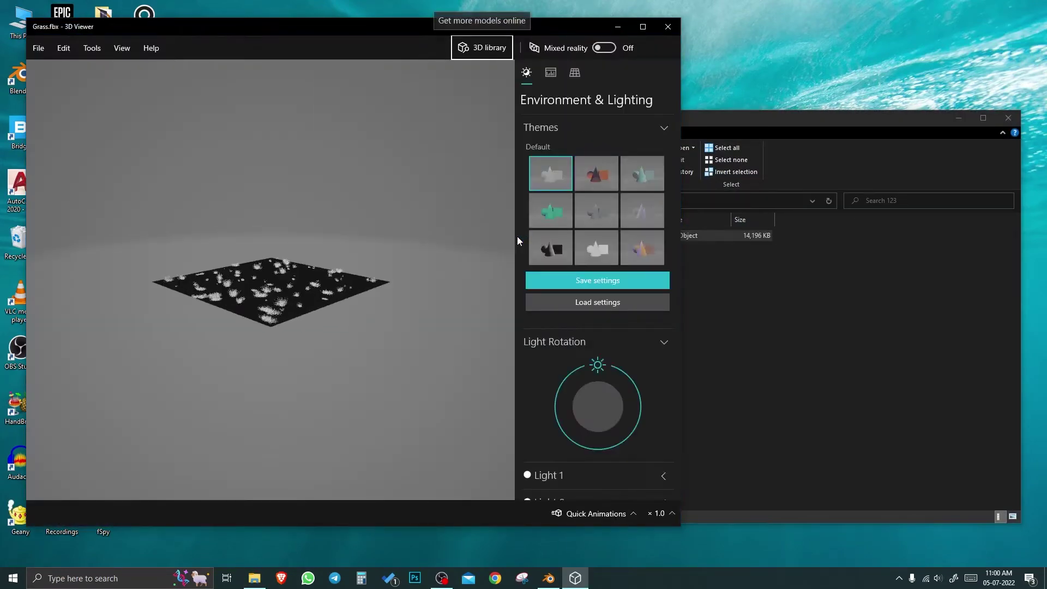
{"action": "scroll", "coordinate": [247, 320], "scroll_direction": "up", "scroll_amount": 2}
{"action": "scroll", "coordinate": [229, 335], "scroll_direction": "up", "scroll_amount": 2}
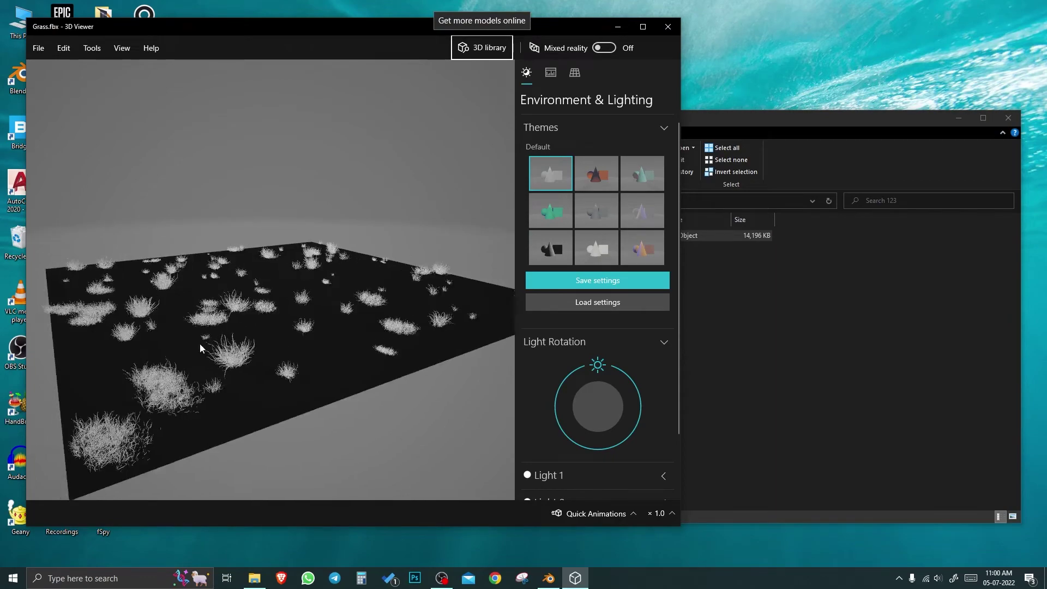
{"action": "scroll", "coordinate": [204, 348], "scroll_direction": "up", "scroll_amount": 2}
{"action": "scroll", "coordinate": [216, 384], "scroll_direction": "up", "scroll_amount": 2}
{"action": "mouse_move", "coordinate": [217, 387]}
{"action": "left_mouse_down"}
{"action": "mouse_move", "coordinate": [206, 324]}
{"action": "mouse_move", "coordinate": [122, 324]}
{"action": "mouse_move", "coordinate": [152, 349]}
{"action": "mouse_move", "coordinate": [235, 351]}
{"action": "mouse_move", "coordinate": [215, 336]}
{"action": "left_mouse_up"}
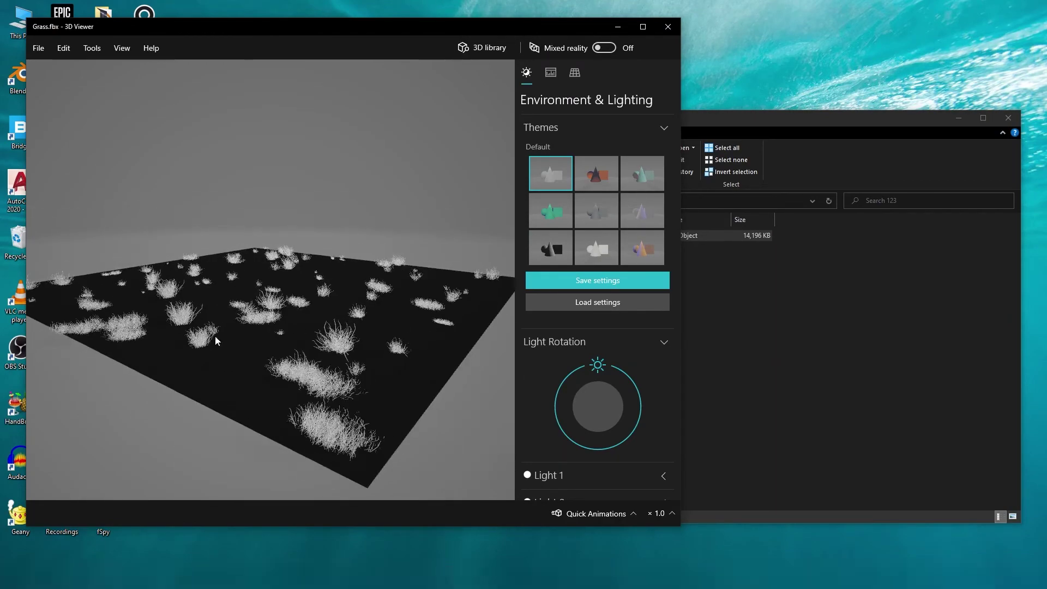
{"action": "left_click", "coordinate": [668, 26]}
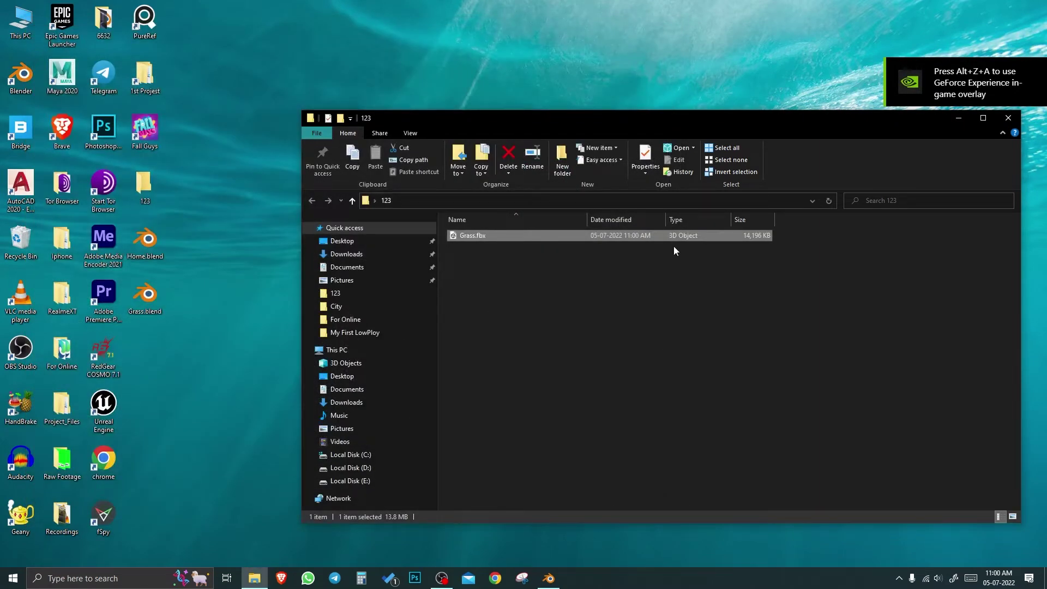
{"action": "key", "text": "super+d"}
- Load Home.blend, look over the house and ground plane, and deselect everything
{"action": "double_click", "coordinate": [153, 243]}
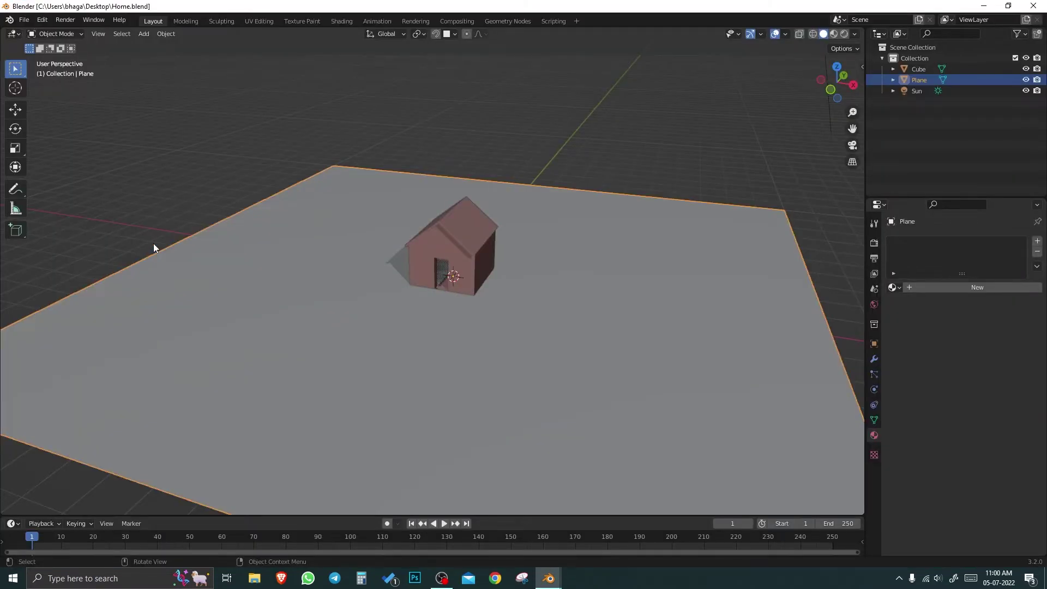
{"action": "middle_click_drag", "start_coordinate": [554, 282], "coordinate": [570, 312]}
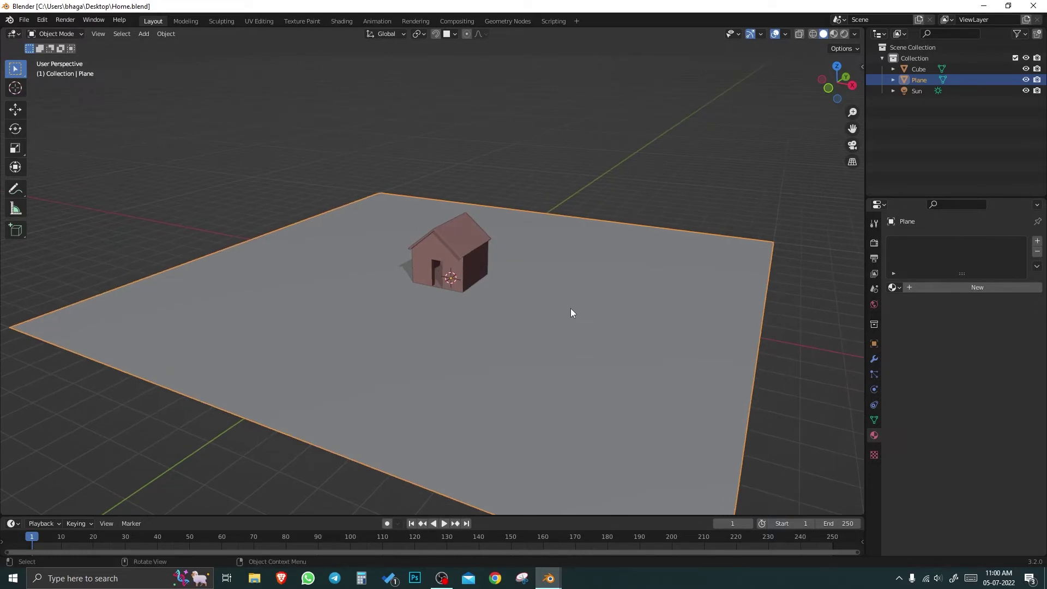
{"action": "key", "text": "alt+a"}
{"action": "middle_click_drag", "start_coordinate": [563, 311], "coordinate": [487, 281]}
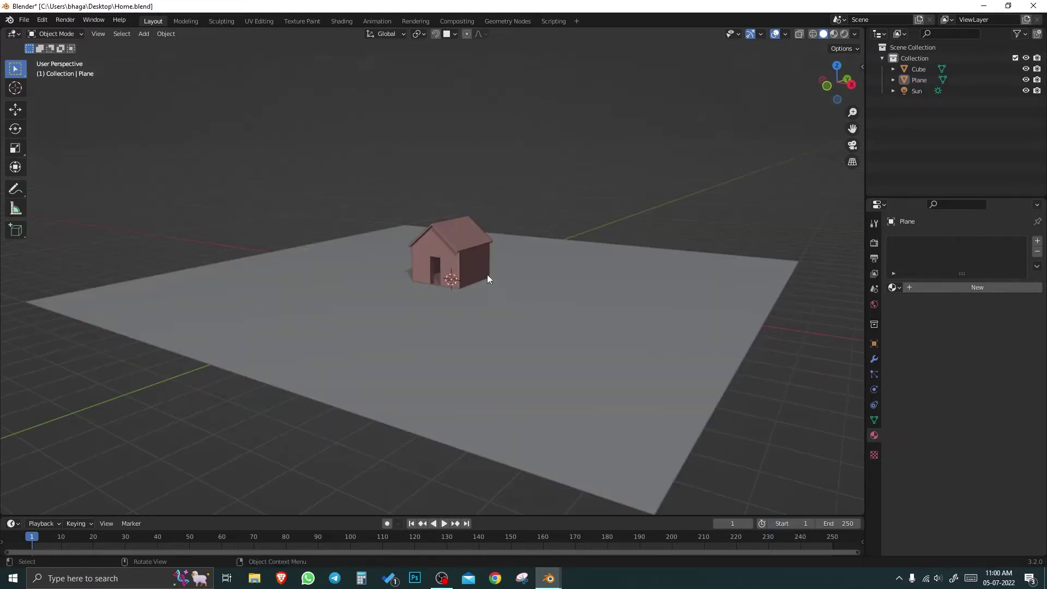
{"action": "left_click", "coordinate": [24, 19]}
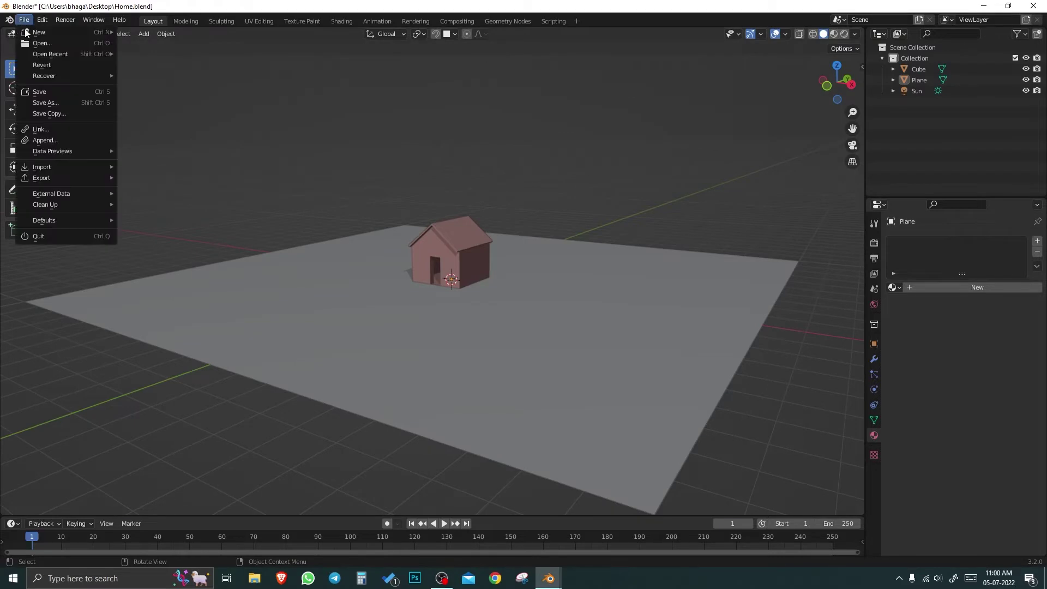
- Append the Grass particle settings from Grass.blend and collapse the incoming Grass_set_1 collection
{"action": "left_click", "coordinate": [43, 140]}
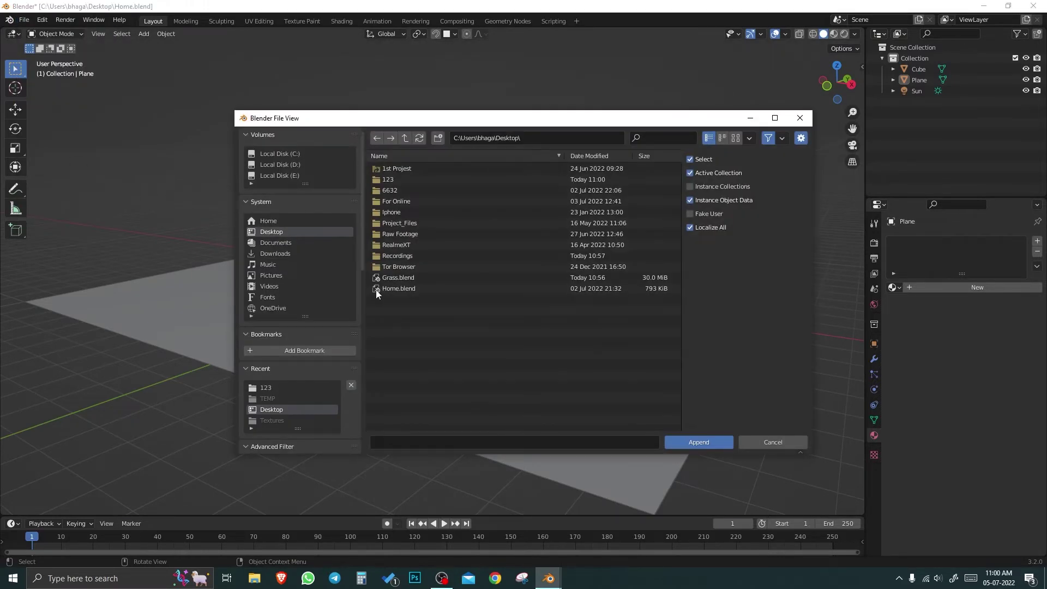
{"action": "double_click", "coordinate": [408, 280]}
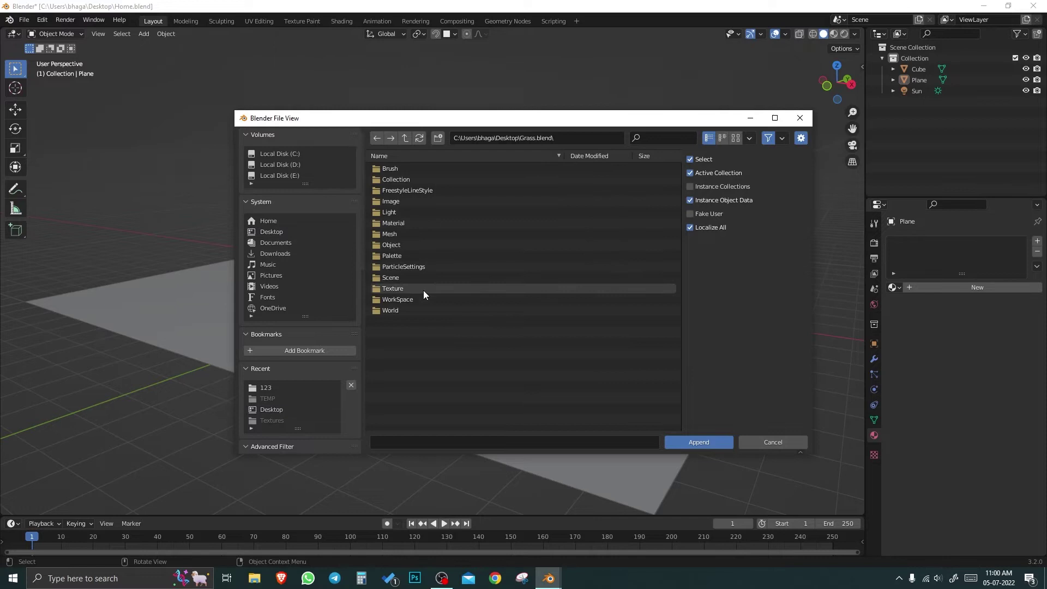
{"action": "double_click", "coordinate": [403, 267]}
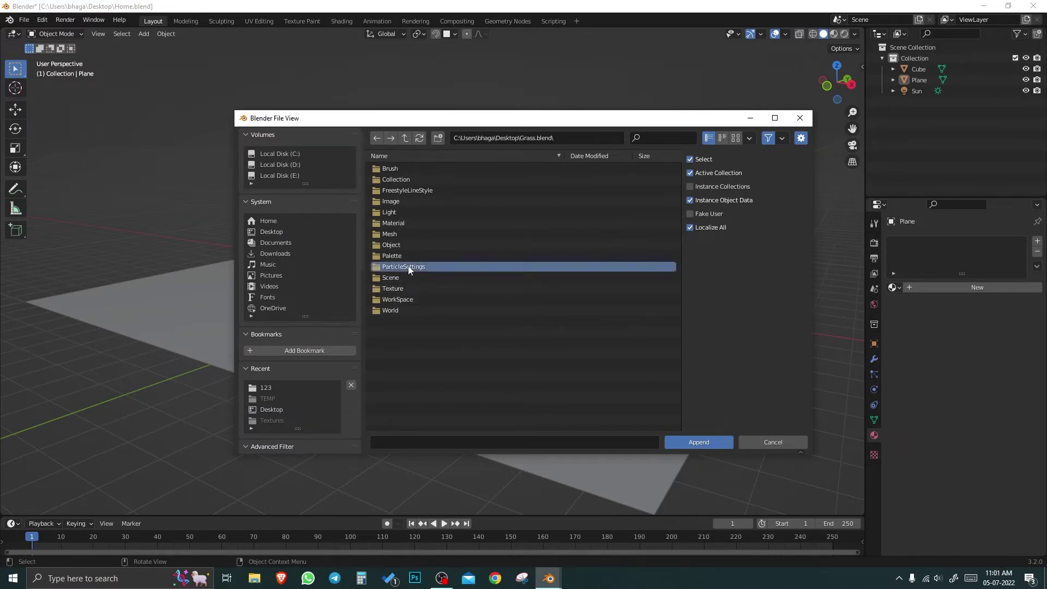
{"action": "left_click", "coordinate": [393, 169]}
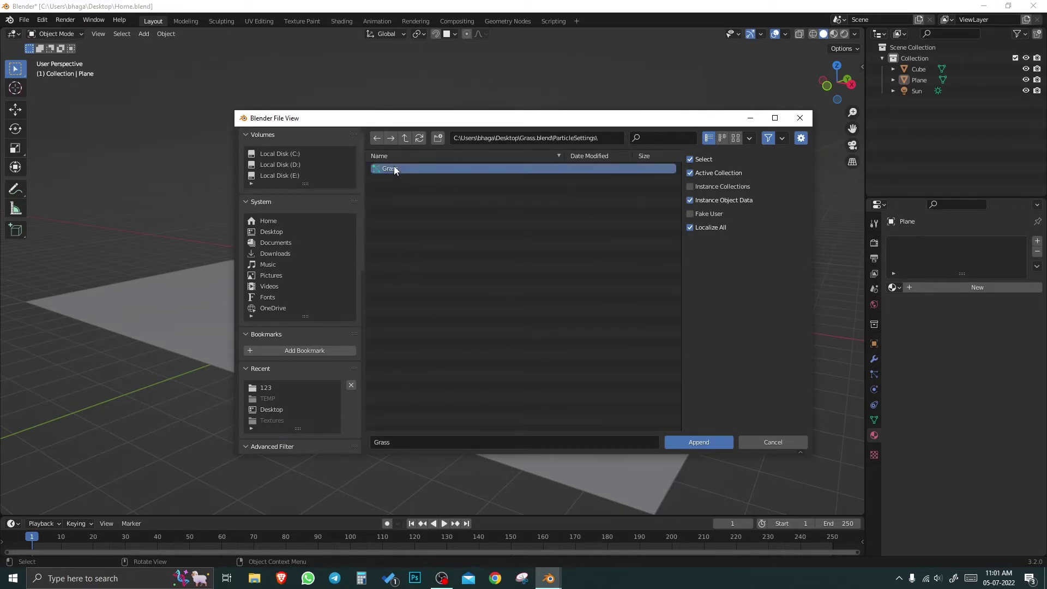
{"action": "left_click", "coordinate": [684, 443]}
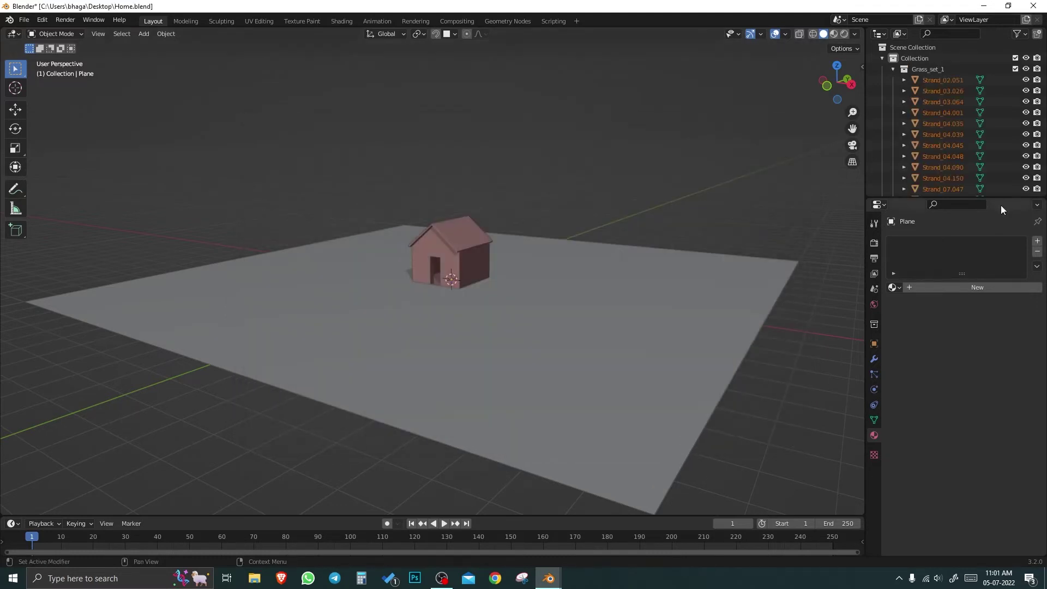
{"action": "scroll", "coordinate": [932, 85], "scroll_direction": "down", "scroll_amount": 4}
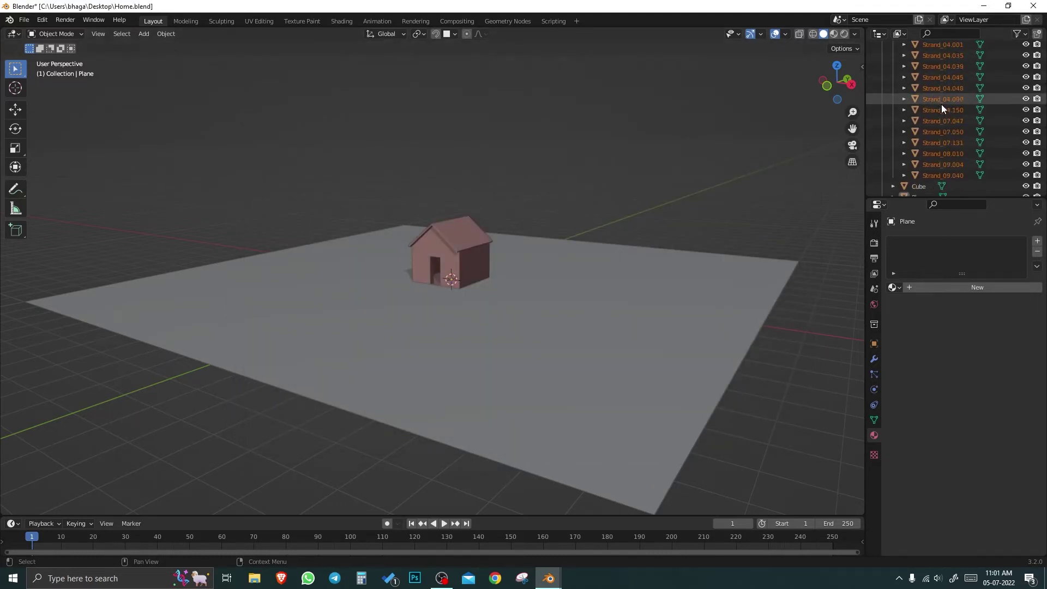
{"action": "scroll", "coordinate": [942, 103], "scroll_direction": "up", "scroll_amount": 4}
{"action": "left_click", "coordinate": [893, 68]}
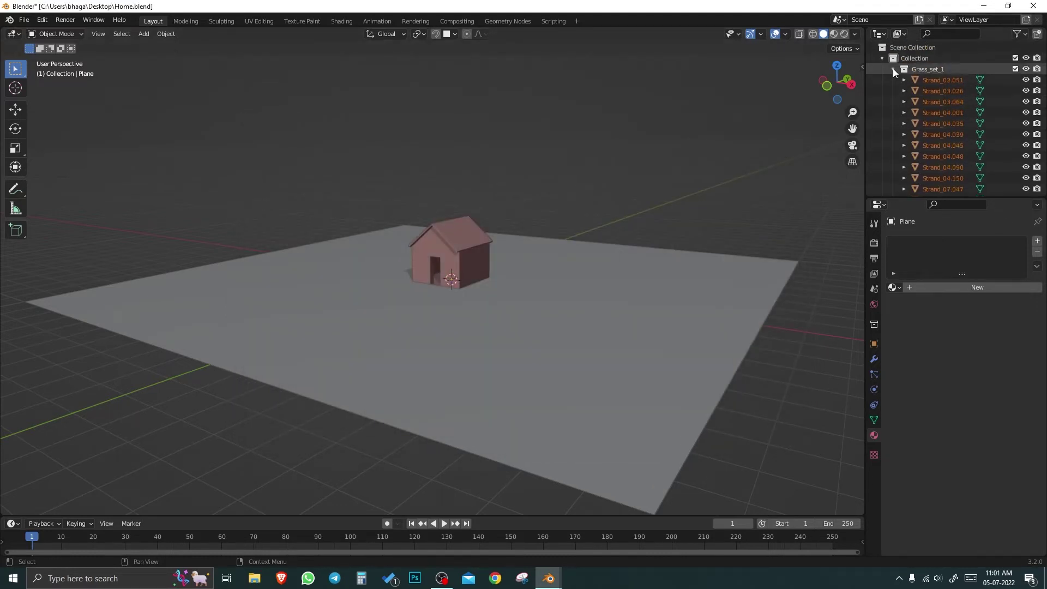
- Add a particle system to the ground plane and assign it the appended Grass settings
{"action": "left_click", "coordinate": [717, 296]}
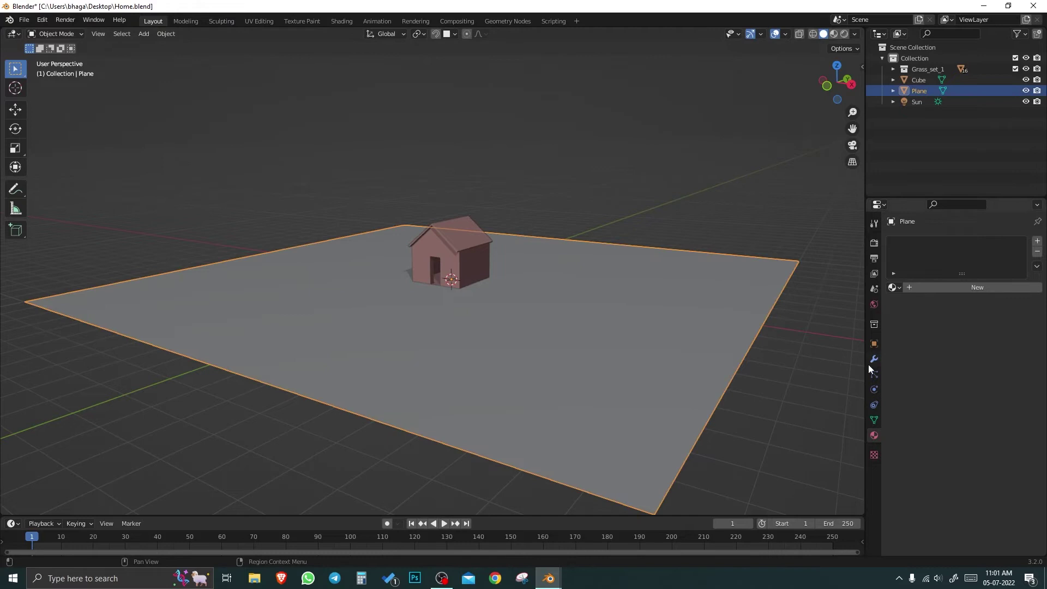
{"action": "left_click", "coordinate": [873, 378]}
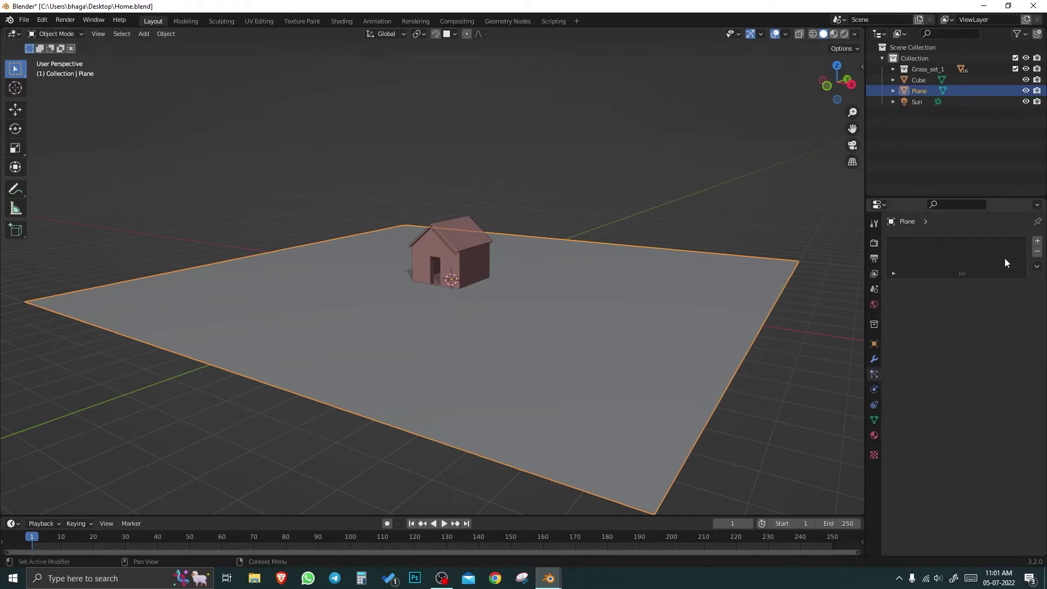
{"action": "left_click", "coordinate": [1037, 242]}
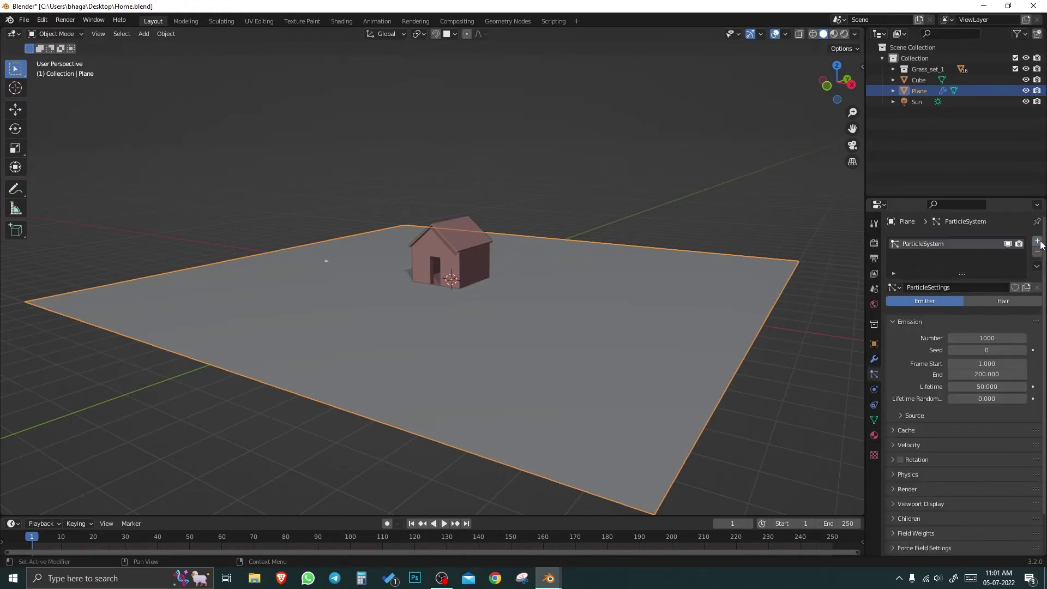
{"action": "left_click", "coordinate": [896, 287]}
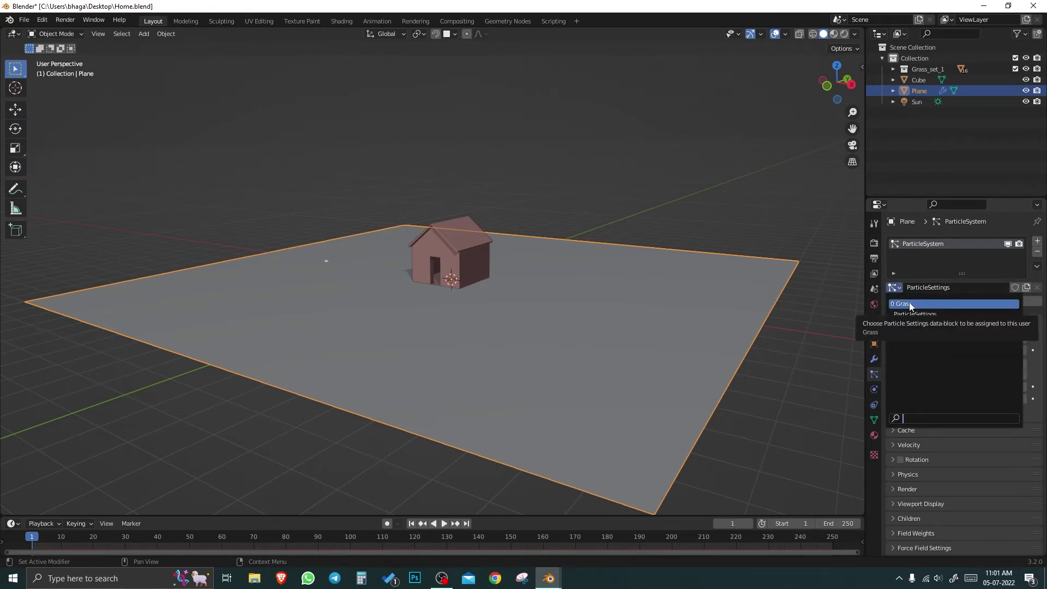
{"action": "left_click", "coordinate": [910, 305]}
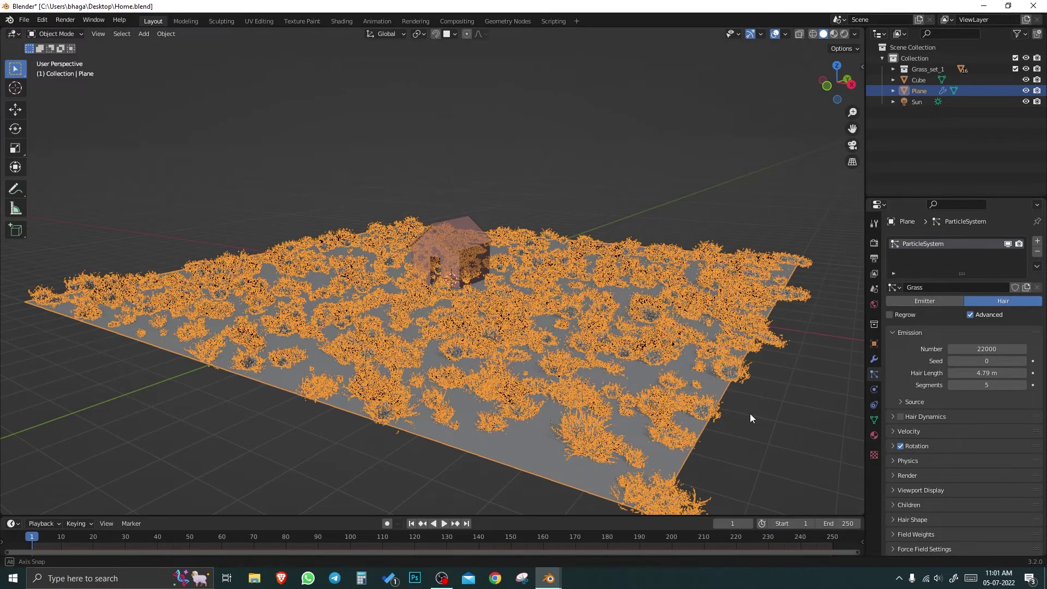
{"action": "scroll", "coordinate": [753, 411], "scroll_direction": "down", "scroll_amount": 2}
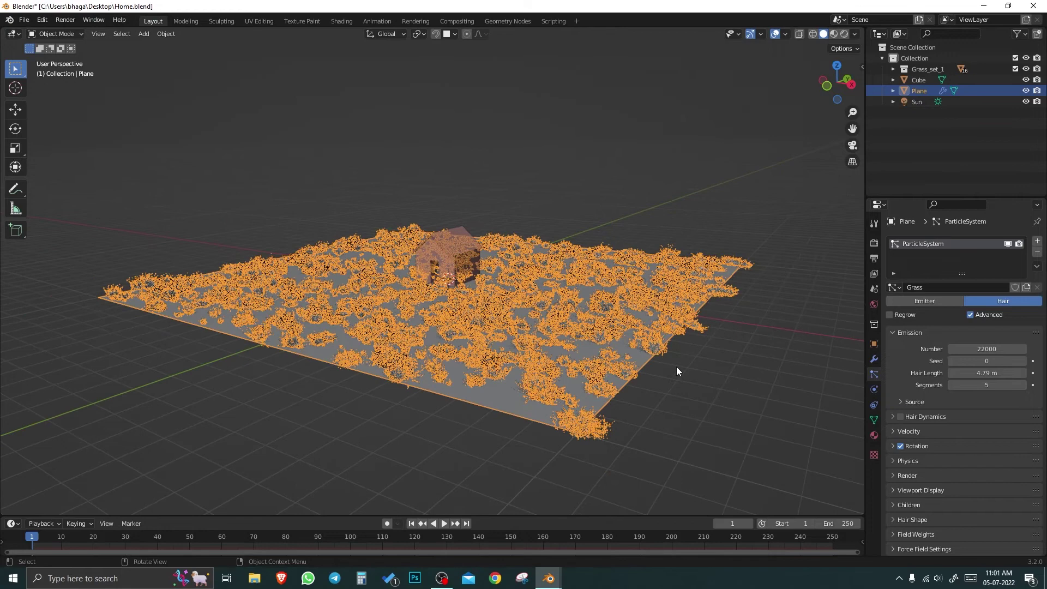
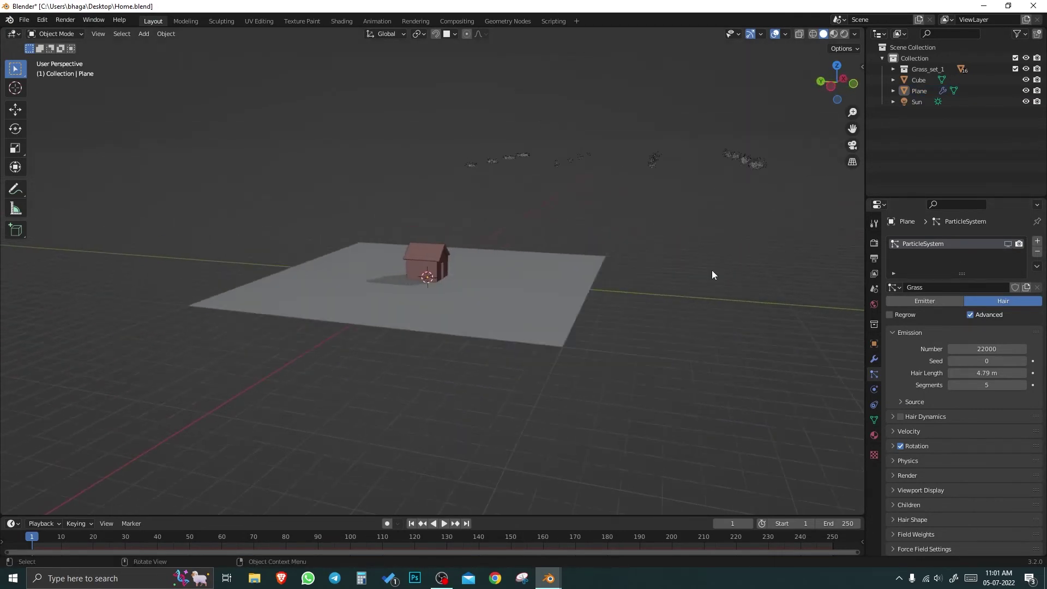
- Set the grass strand object's Viewport Display to show as Bounds boxes
{"action": "middle_click_drag", "start_coordinate": [712, 270], "coordinate": [454, 121]}
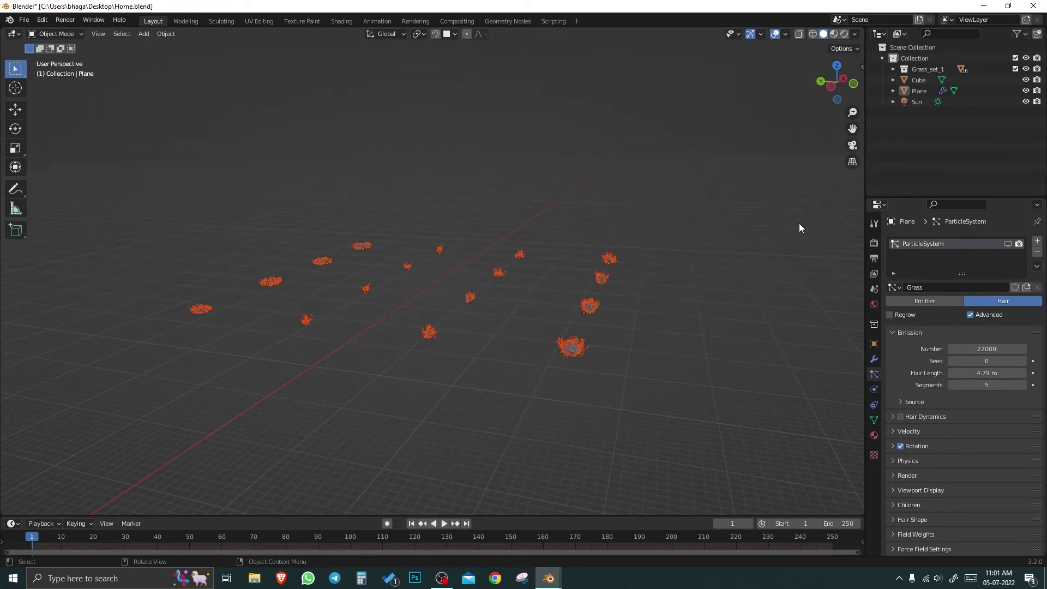
{"action": "left_click", "coordinate": [874, 344]}
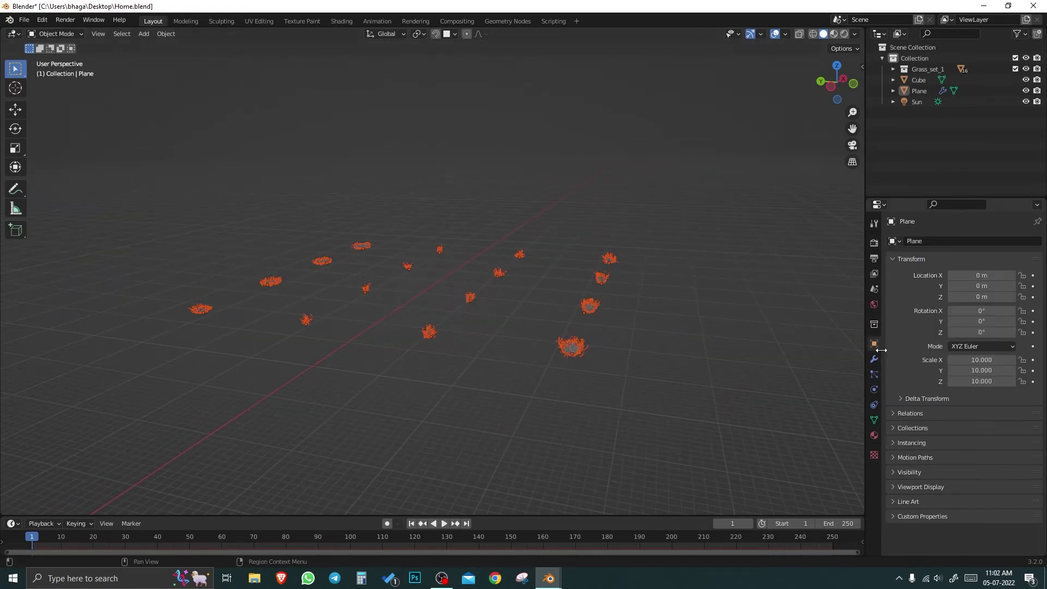
{"action": "left_click", "coordinate": [897, 487]}
{"action": "scroll", "coordinate": [898, 487], "scroll_direction": "down", "scroll_amount": 3}
{"action": "left_click", "coordinate": [971, 504]}
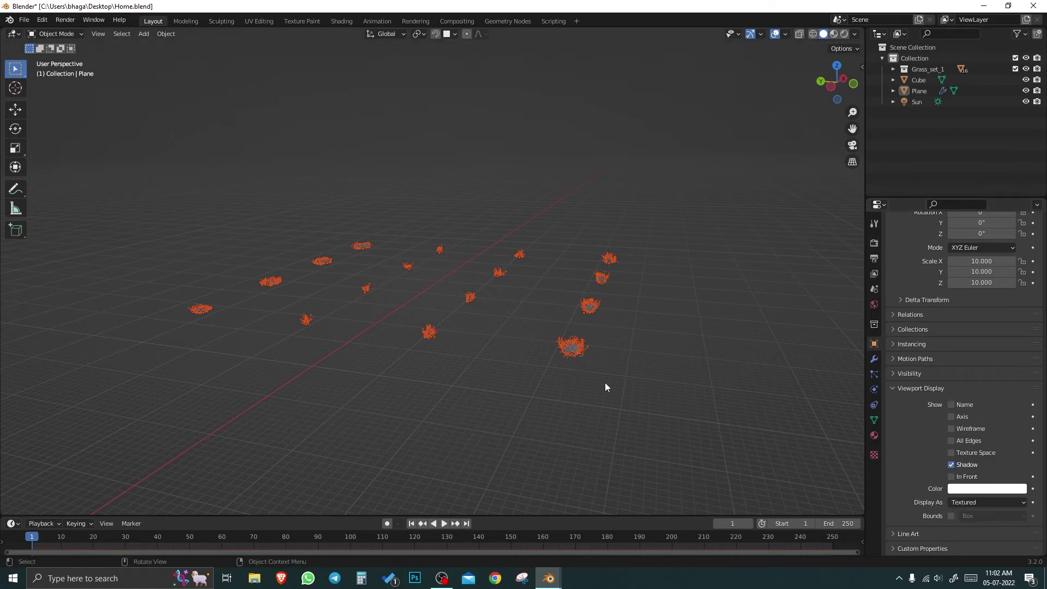
{"action": "left_click", "coordinate": [581, 349]}
{"action": "left_click", "coordinate": [967, 503]}
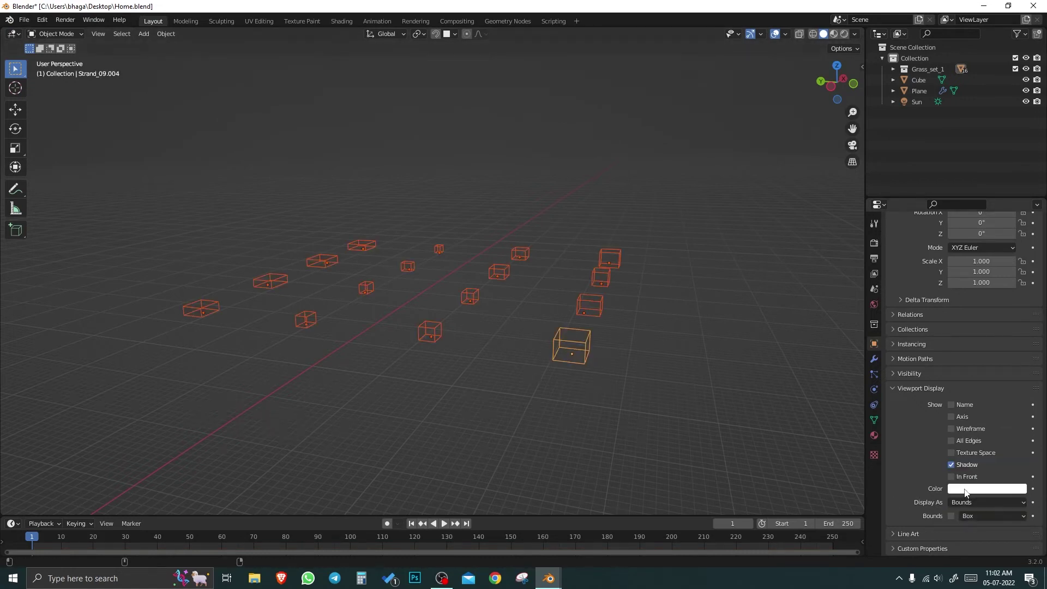
{"action": "scroll", "coordinate": [611, 380], "scroll_direction": "down", "scroll_amount": 5}
- Select the Plane, frame it and review its particle system settings
{"action": "left_click", "coordinate": [178, 297]}
{"action": "key", "text": "KP_Decimal"}
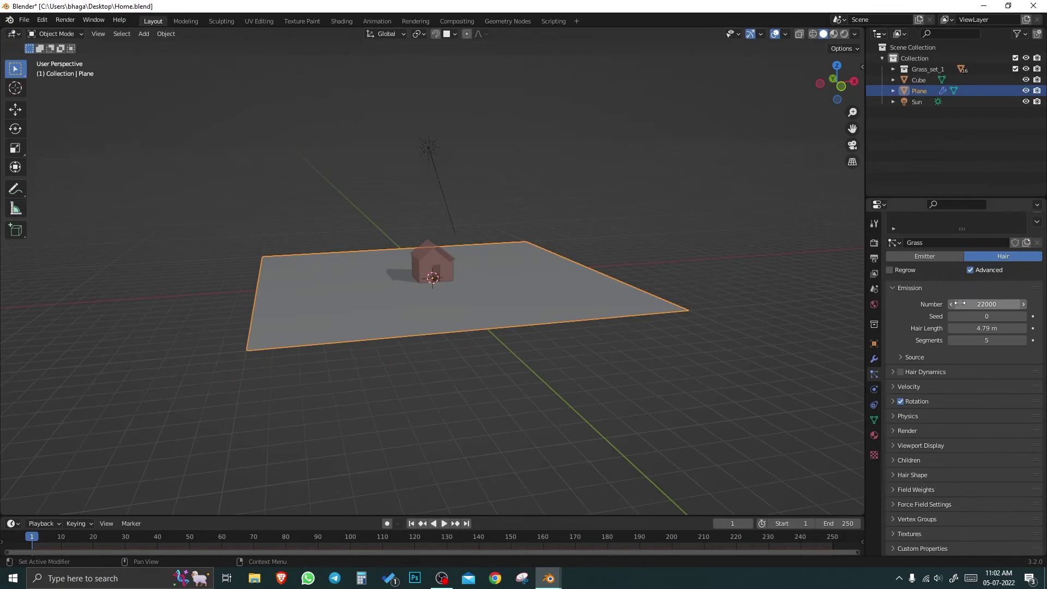
{"action": "scroll", "coordinate": [1005, 248], "scroll_direction": "up", "scroll_amount": 2}
{"action": "left_click", "coordinate": [1008, 245]}
{"action": "left_click", "coordinate": [791, 299]}
{"action": "mouse_move", "coordinate": [421, 340]}
{"action": "middle_mouse_down"}
{"action": "mouse_move", "coordinate": [504, 352]}
{"action": "mouse_move", "coordinate": [516, 372]}
{"action": "middle_mouse_up"}
{"action": "scroll", "coordinate": [515, 372], "scroll_direction": "up", "scroll_amount": 3}
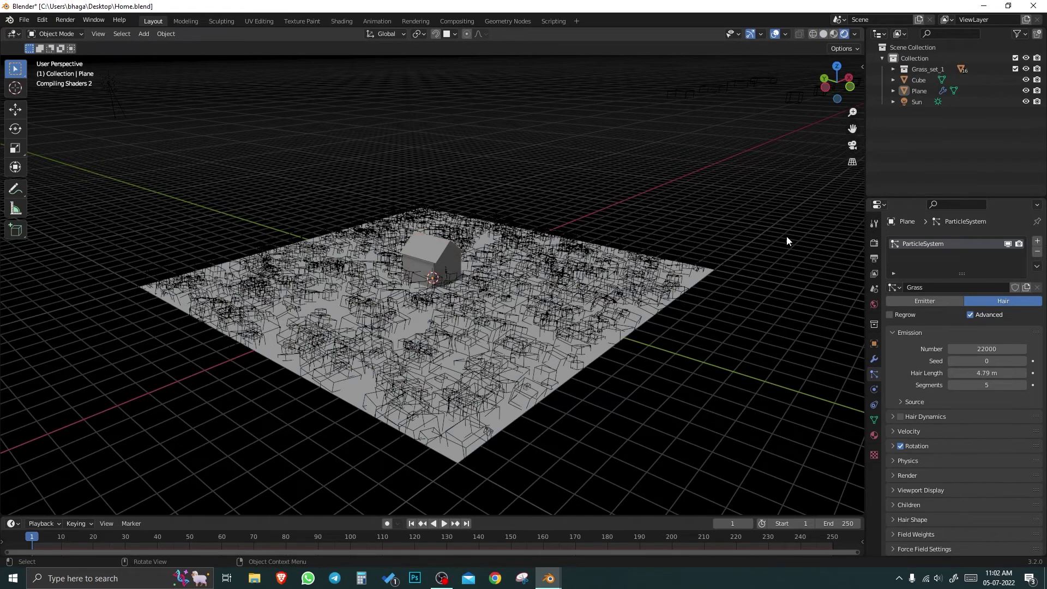
- Switch the render engine to Cycles and hide the viewport overlays
{"action": "left_click", "coordinate": [873, 243]}
{"action": "left_click", "coordinate": [962, 243]}
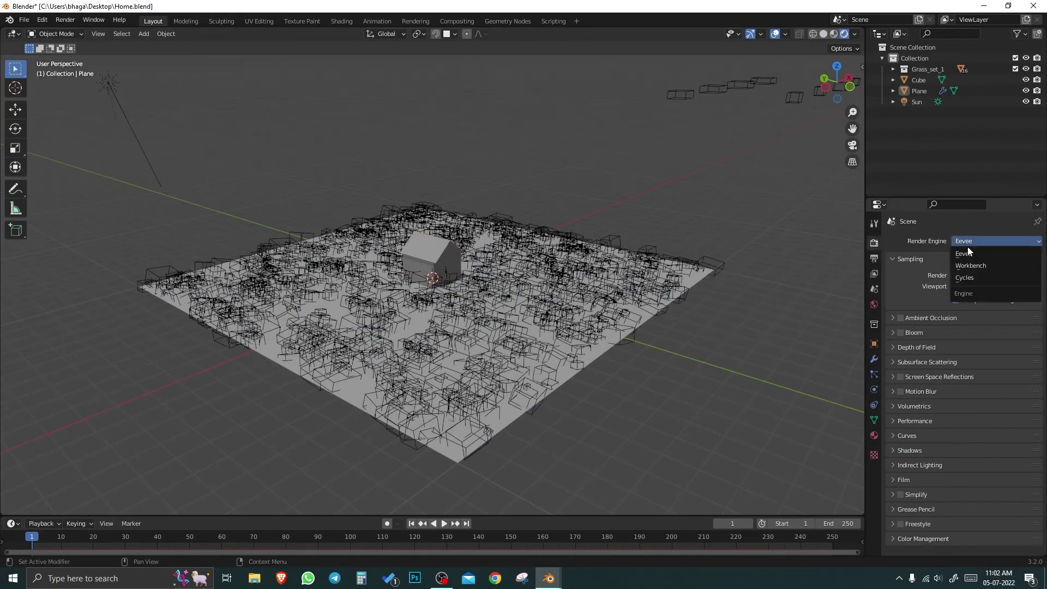
{"action": "left_click", "coordinate": [974, 280]}
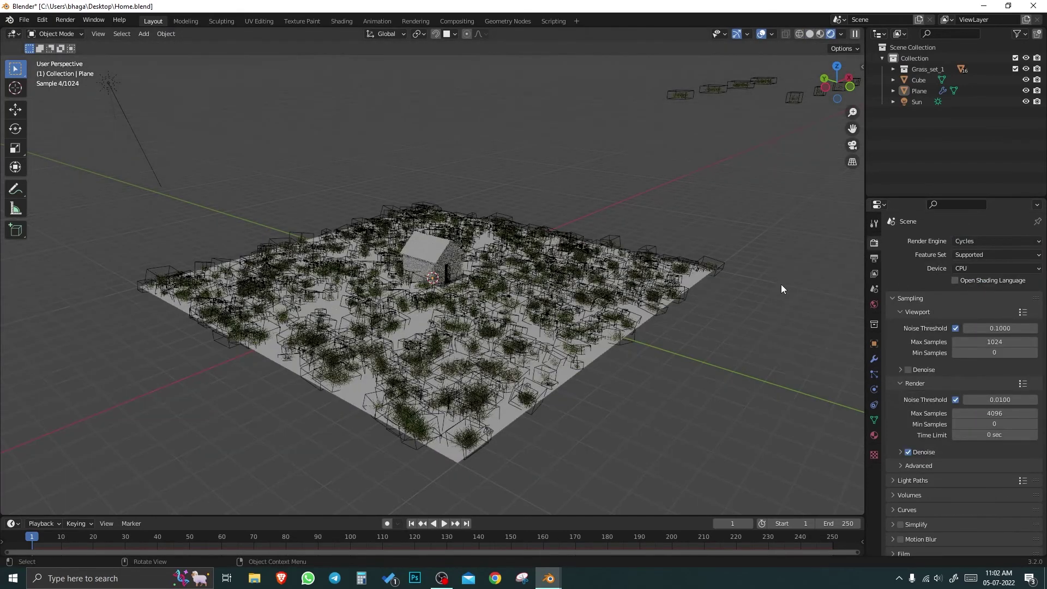
{"action": "left_click", "coordinate": [761, 35]}
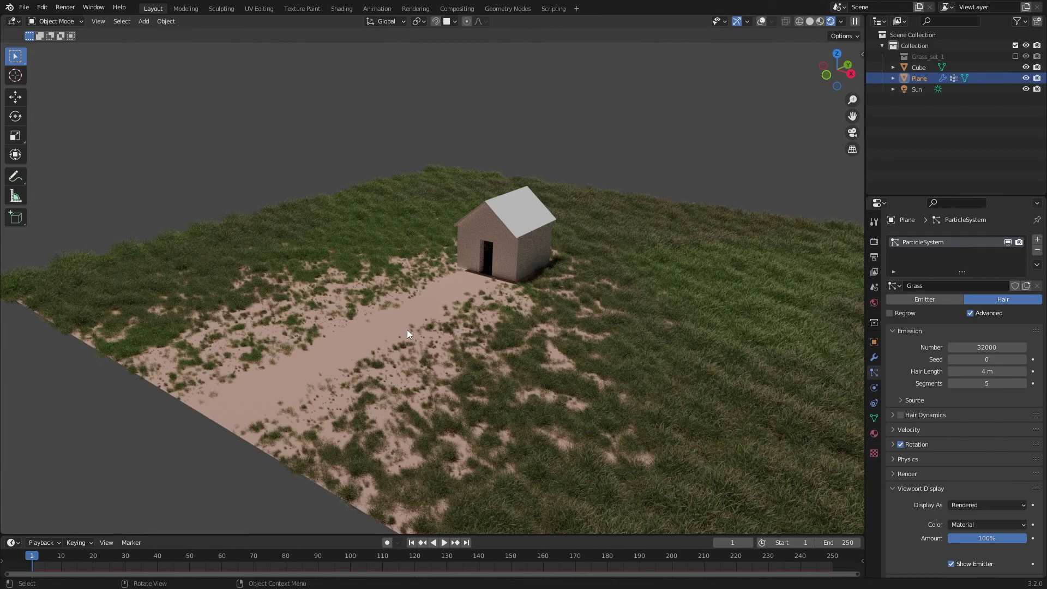
- Leave fullscreen, attempt to close Blender and cancel at the save-changes prompt
{"action": "key", "text": "F3"}
{"action": "key", "text": "Return"}
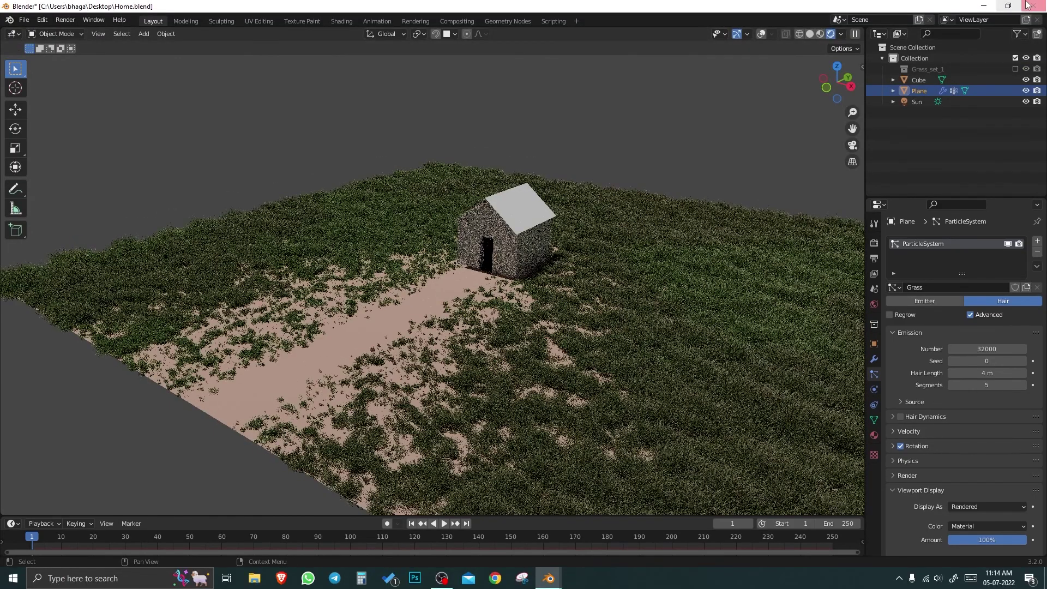
{"action": "left_click", "coordinate": [1032, 6]}
{"action": "left_click", "coordinate": [597, 309]}
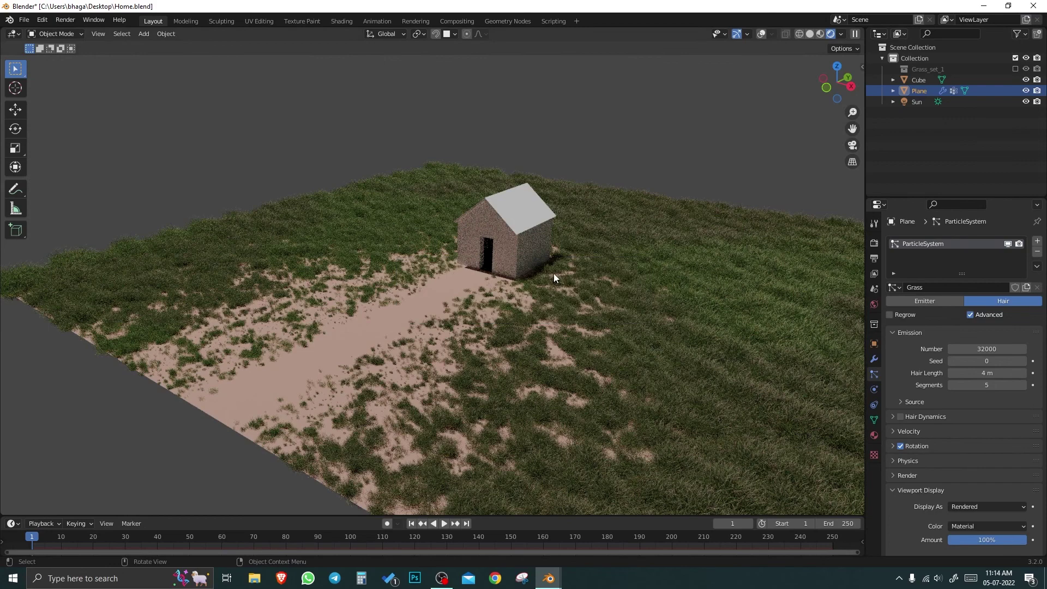